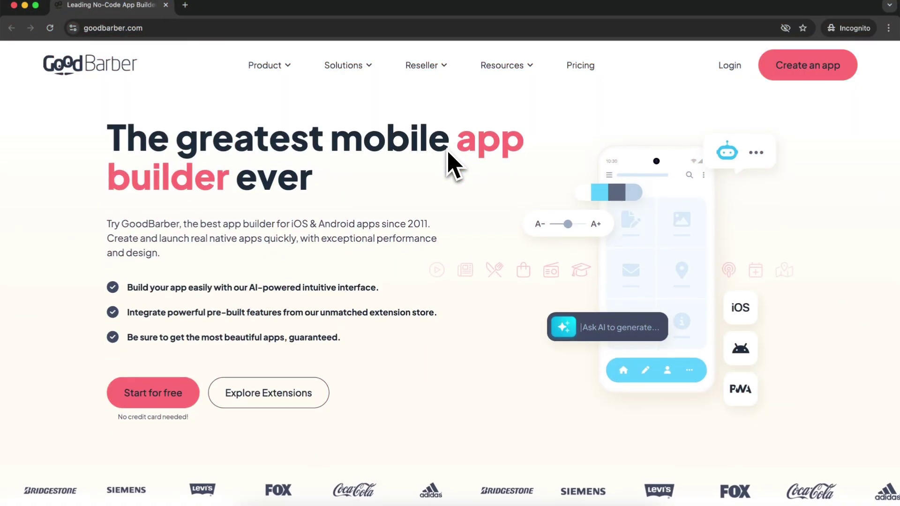
pyautogui.scroll(-1, 450, 165)
pyautogui.scroll(-1, 450, 166)
pyautogui.scroll(-1, 450, 165)
pyautogui.scroll(-1, 450, 165)
pyautogui.scroll(-1, 450, 165)
pyautogui.scroll(-1, 450, 165)
pyautogui.scroll(-1, 450, 166)
pyautogui.scroll(-1, 450, 166)
pyautogui.scroll(-1, 450, 165)
pyautogui.scroll(-1, 450, 165)
pyautogui.scroll(-1, 450, 165)
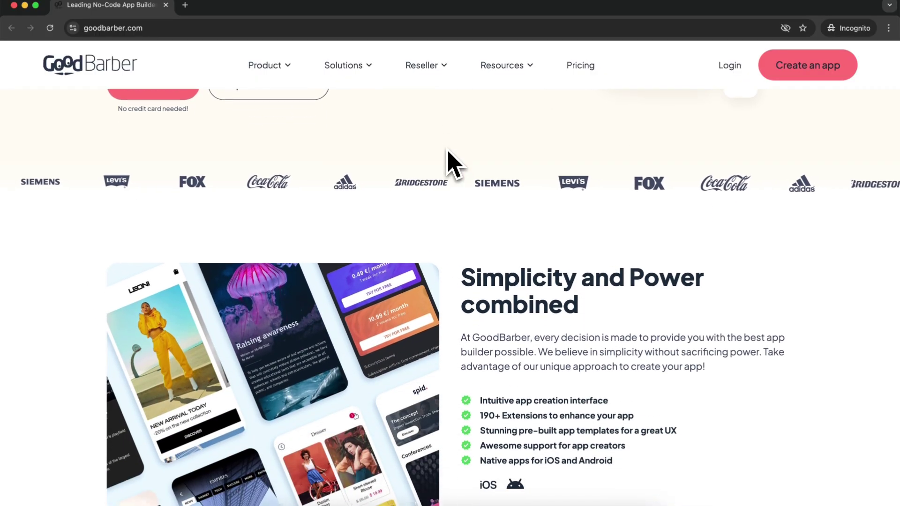
pyautogui.scroll(-1, 450, 166)
pyautogui.scroll(-1, 450, 166)
pyautogui.scroll(-1, 450, 166)
pyautogui.scroll(-1, 450, 166)
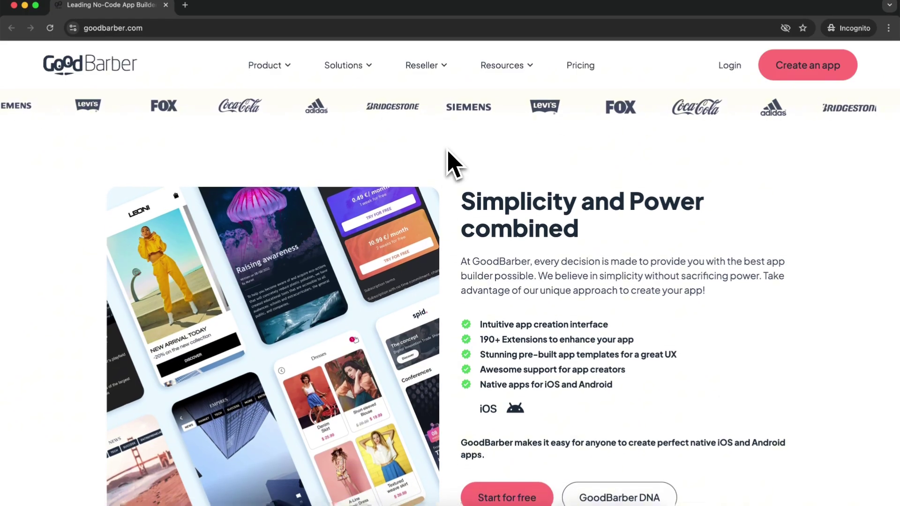
pyautogui.scroll(-1, 450, 165)
pyautogui.scroll(-1, 450, 165)
pyautogui.scroll(-1, 450, 165)
pyautogui.scroll(-1, 450, 166)
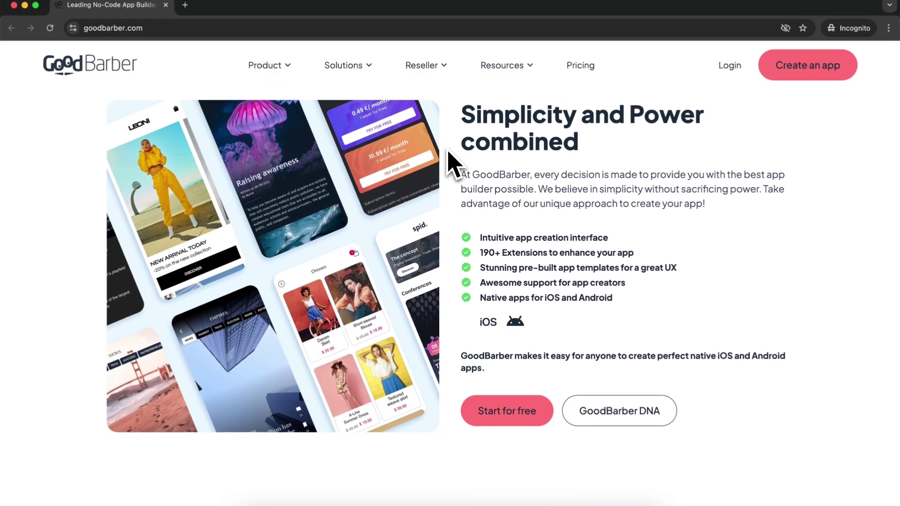
pyautogui.scroll(-1, 450, 166)
pyautogui.scroll(-1, 450, 165)
pyautogui.scroll(-1, 450, 165)
pyautogui.scroll(-1, 450, 163)
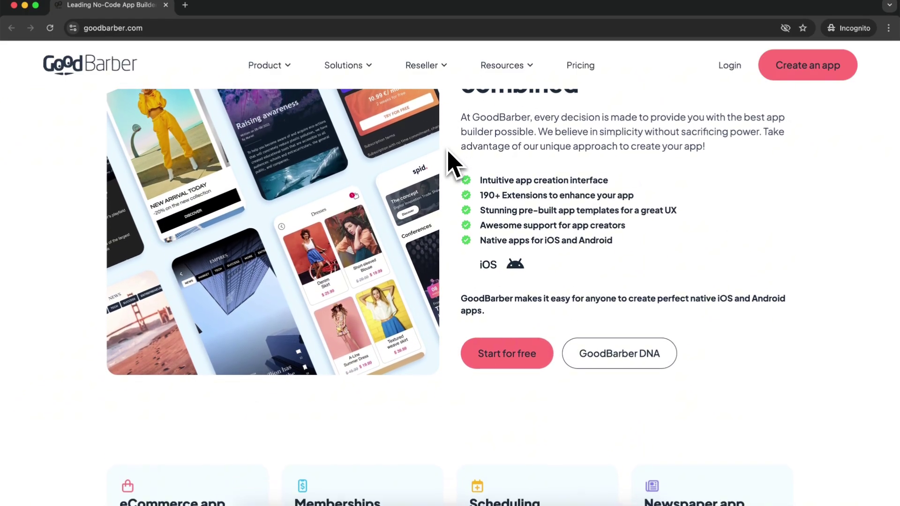
pyautogui.scroll(-1, 451, 163)
pyautogui.scroll(-1, 450, 163)
pyautogui.scroll(-1, 451, 163)
pyautogui.scroll(-1, 450, 163)
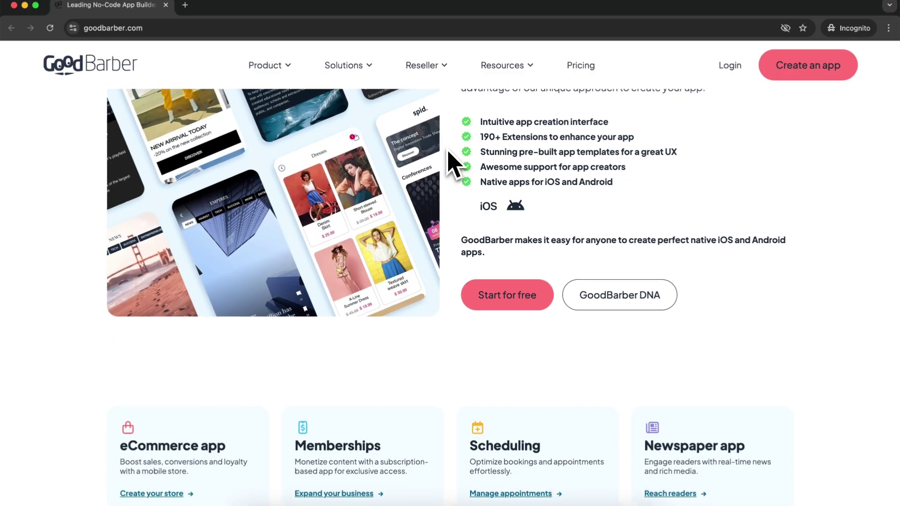
pyautogui.scroll(-1, 450, 164)
pyautogui.scroll(-1, 450, 163)
pyautogui.scroll(-1, 451, 163)
pyautogui.scroll(-1, 450, 163)
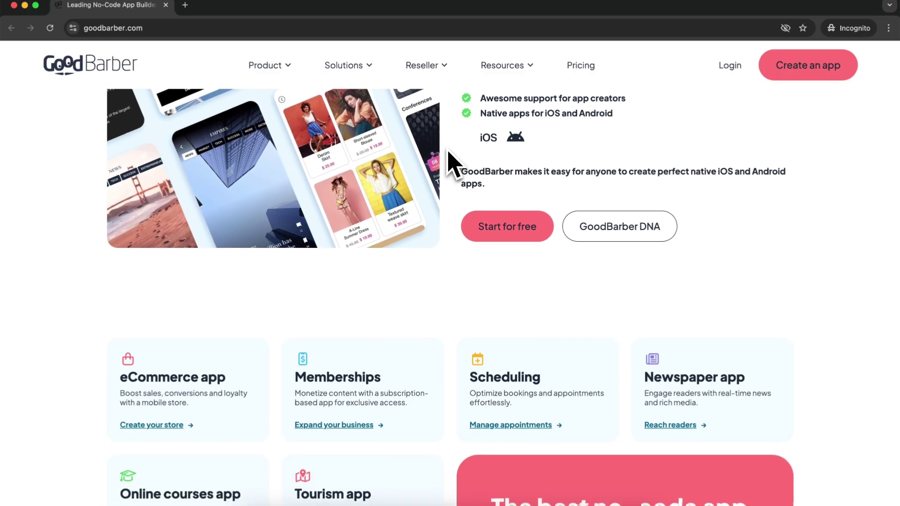
pyautogui.scroll(-1, 451, 163)
pyautogui.scroll(-1, 450, 163)
pyautogui.scroll(-1, 450, 163)
pyautogui.scroll(-1, 450, 163)
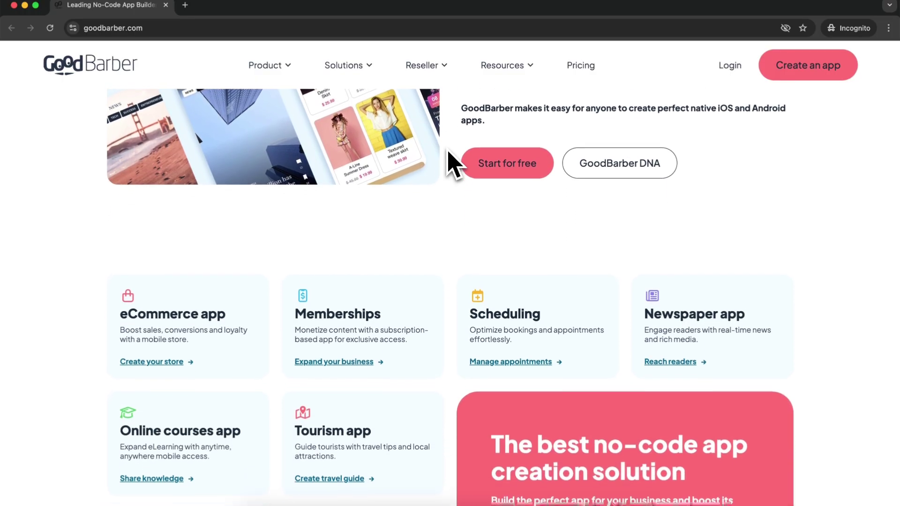
pyautogui.scroll(-1, 450, 164)
pyautogui.scroll(-1, 450, 163)
pyautogui.scroll(-1, 450, 164)
pyautogui.scroll(-1, 450, 163)
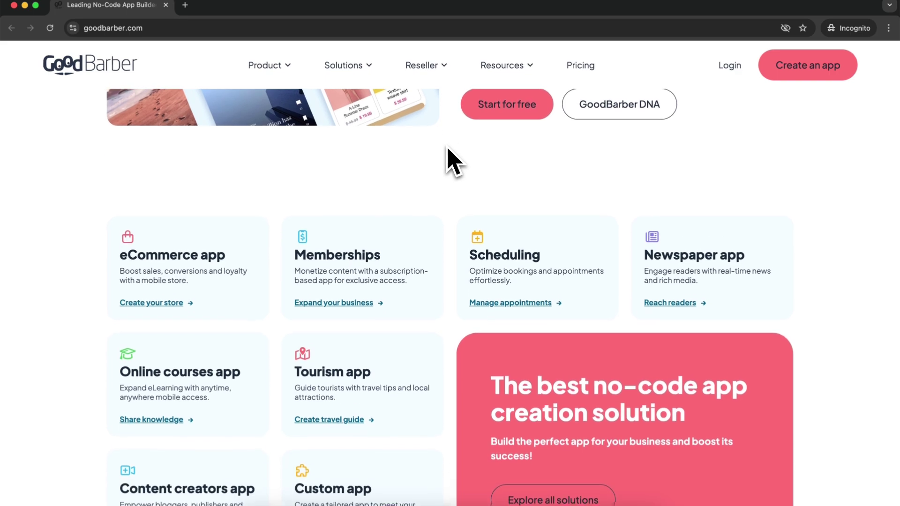
pyautogui.scroll(-1, 451, 164)
pyautogui.scroll(-1, 450, 163)
pyautogui.scroll(-1, 451, 164)
pyautogui.scroll(-1, 451, 163)
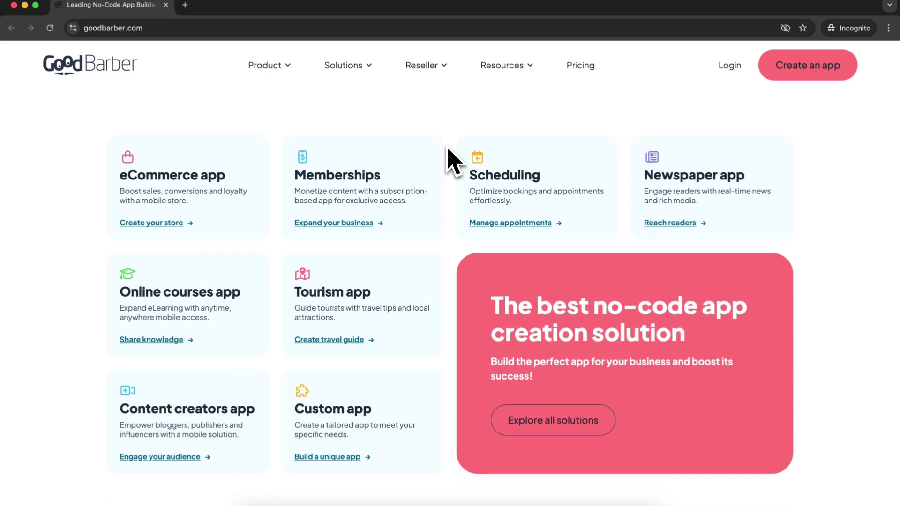
pyautogui.scroll(-1, 450, 163)
pyautogui.scroll(-1, 450, 163)
pyautogui.scroll(-1, 450, 163)
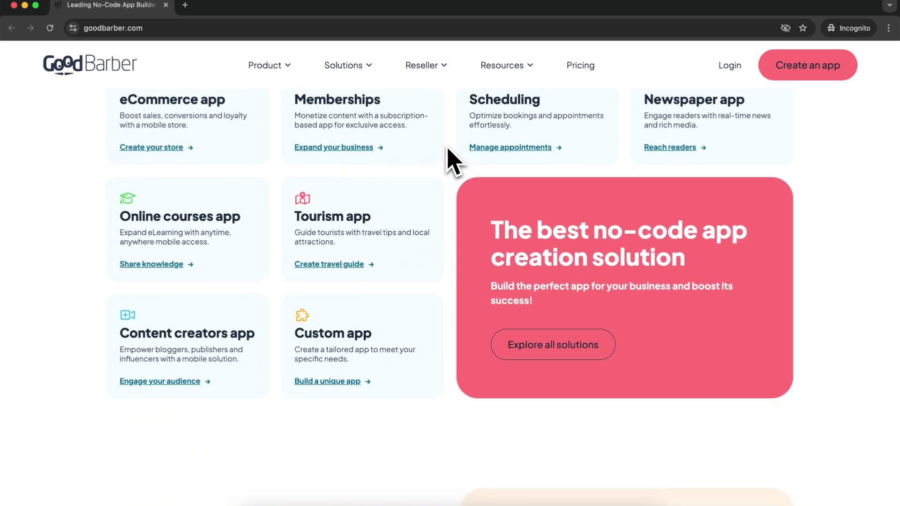
pyautogui.scroll(-1, 451, 164)
pyautogui.scroll(-1, 450, 163)
pyautogui.scroll(-1, 450, 163)
pyautogui.scroll(-1, 450, 163)
pyautogui.scroll(-1, 451, 163)
pyautogui.scroll(-1, 450, 163)
pyautogui.scroll(-1, 450, 164)
pyautogui.scroll(-1, 450, 163)
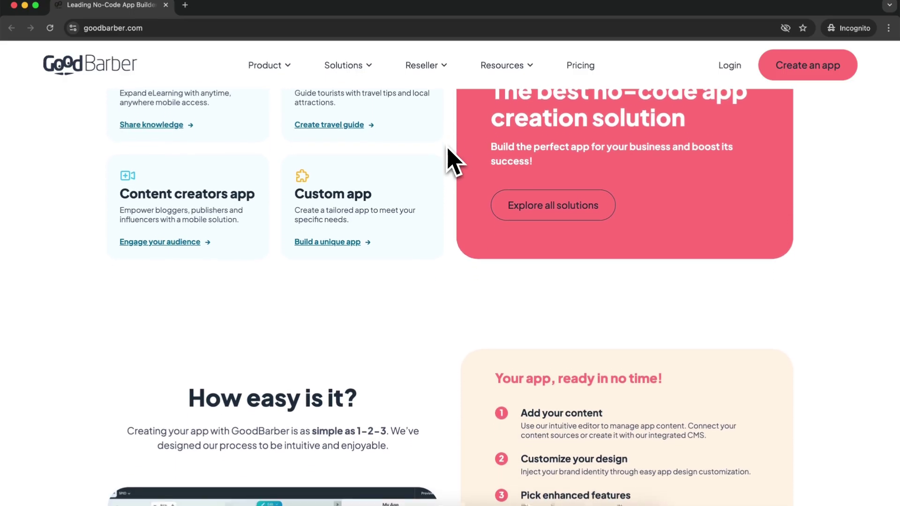
pyautogui.scroll(-1, 450, 164)
pyautogui.scroll(-1, 450, 164)
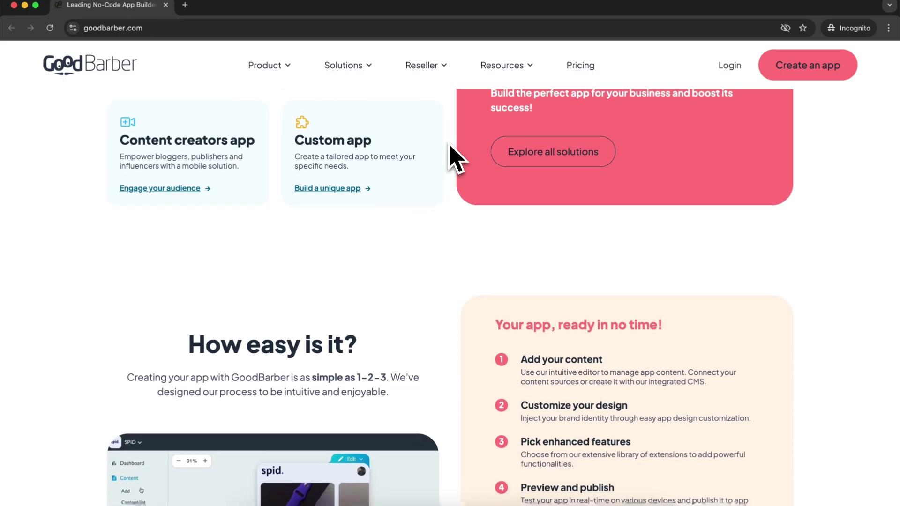
pyautogui.scroll(-1, 457, 161)
pyautogui.scroll(-1, 450, 144)
pyautogui.scroll(-1, 450, 144)
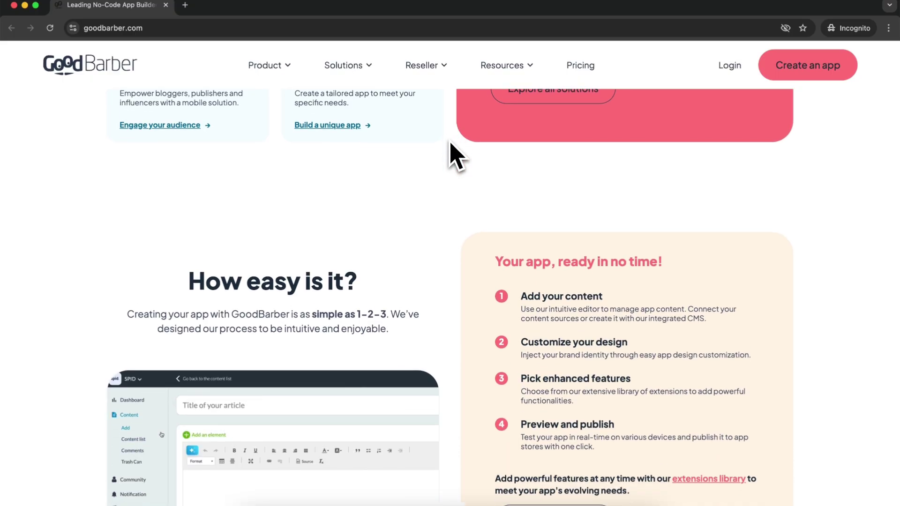
pyautogui.scroll(-1, 451, 144)
pyautogui.scroll(-1, 450, 144)
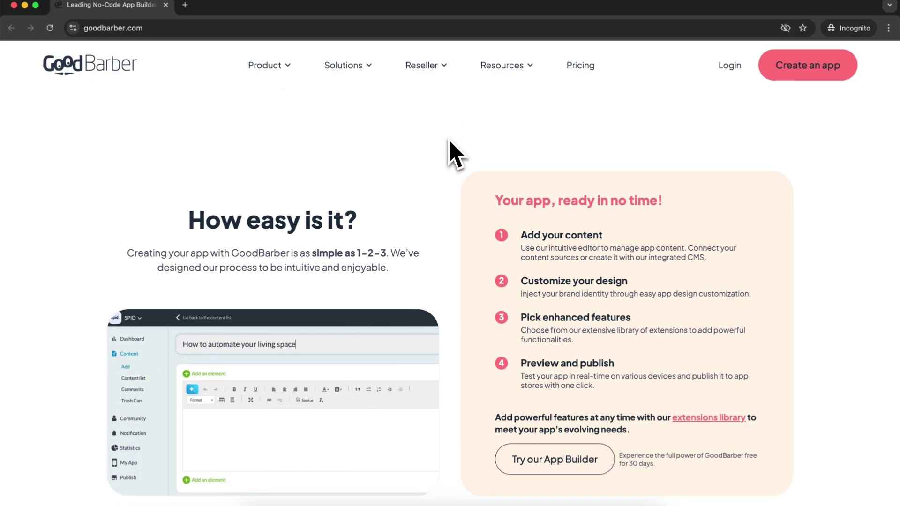
pyautogui.scroll(-1, 450, 143)
pyautogui.scroll(-1, 451, 142)
pyautogui.scroll(-1, 450, 143)
pyautogui.scroll(-1, 450, 143)
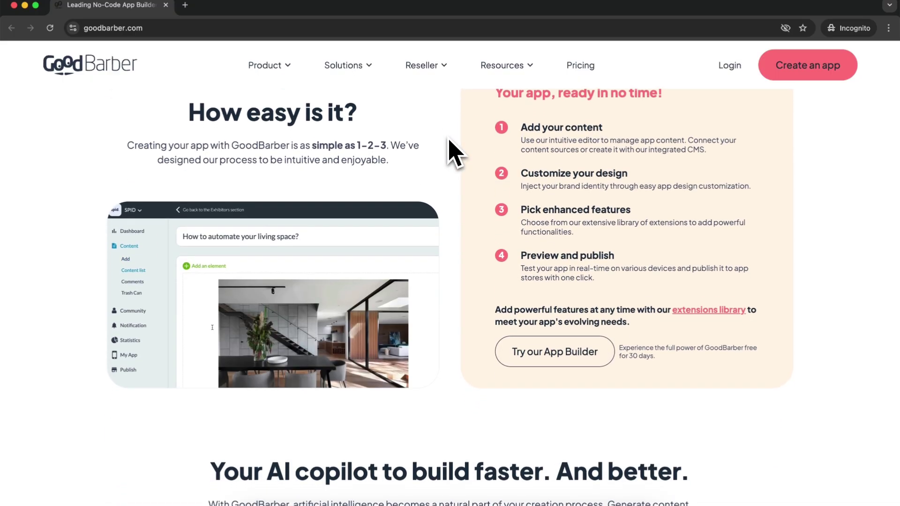
pyautogui.scroll(-1, 450, 151)
pyautogui.scroll(-2, 450, 149)
pyautogui.scroll(-1, 450, 148)
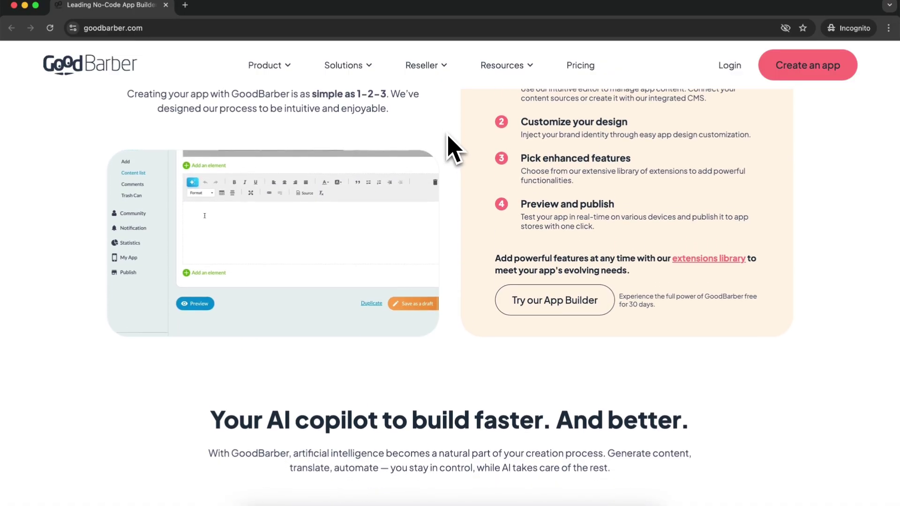
pyautogui.scroll(-2, 451, 148)
pyautogui.scroll(-1, 451, 148)
pyautogui.scroll(-1, 451, 147)
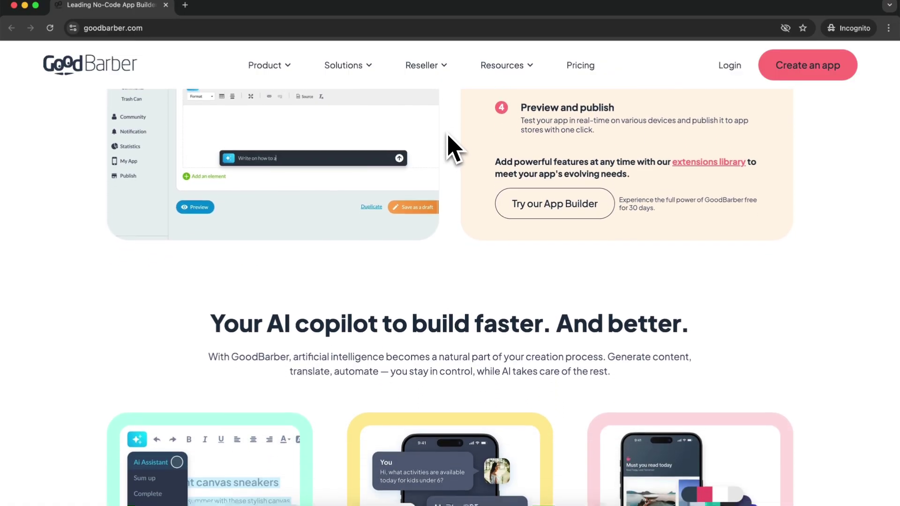
pyautogui.scroll(-1, 450, 148)
pyautogui.scroll(-1, 450, 148)
pyautogui.scroll(-1, 450, 148)
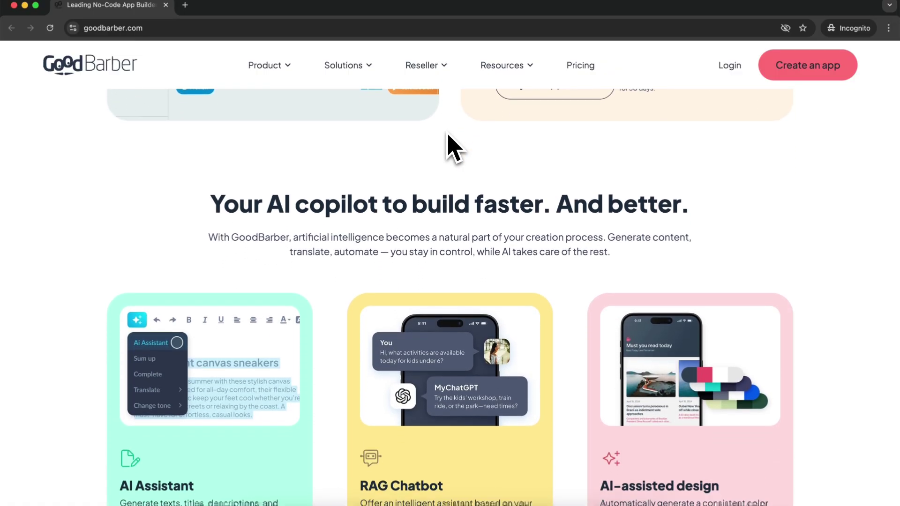
pyautogui.scroll(-1, 450, 146)
pyautogui.scroll(-1, 450, 145)
pyautogui.scroll(-1, 450, 145)
pyautogui.scroll(-1, 449, 141)
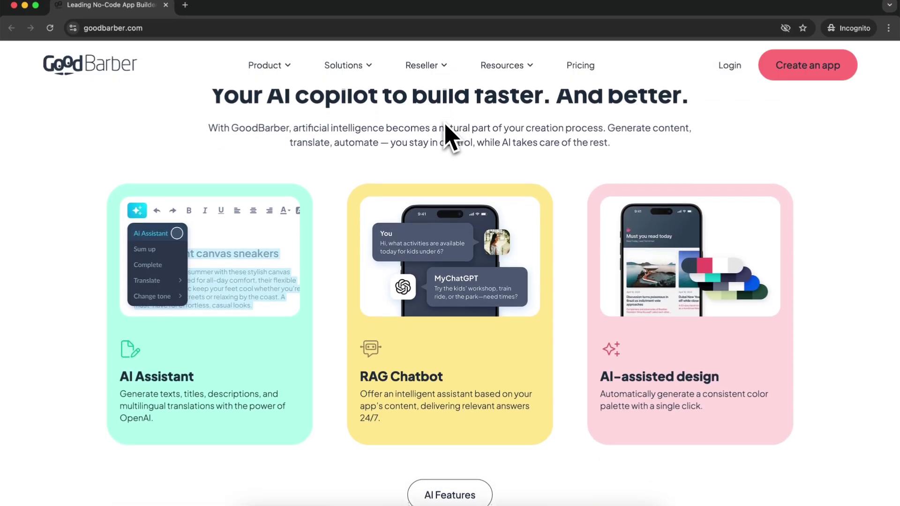
pyautogui.scroll(-1, 445, 126)
pyautogui.scroll(-1, 445, 125)
pyautogui.scroll(-1, 445, 121)
pyautogui.scroll(-1, 443, 118)
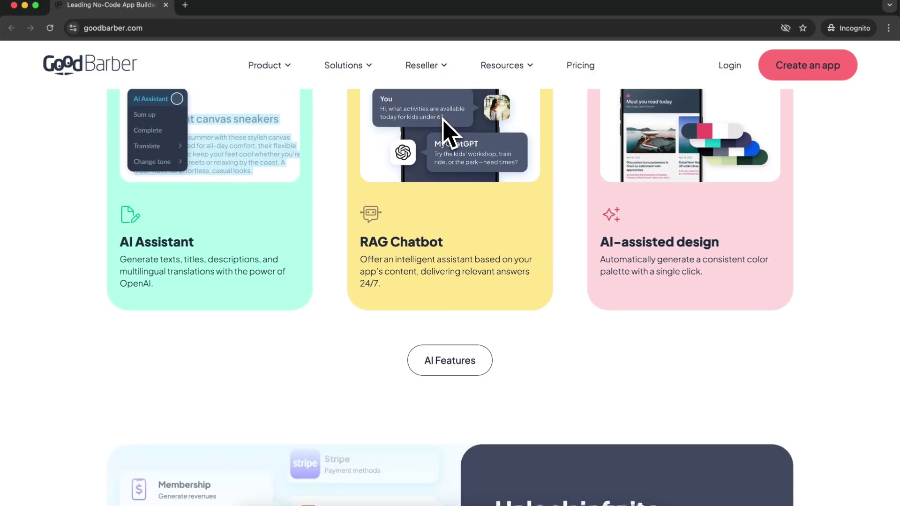
pyautogui.scroll(-1, 445, 133)
pyautogui.scroll(-1, 445, 132)
pyautogui.scroll(-1, 446, 133)
pyautogui.scroll(-1, 447, 134)
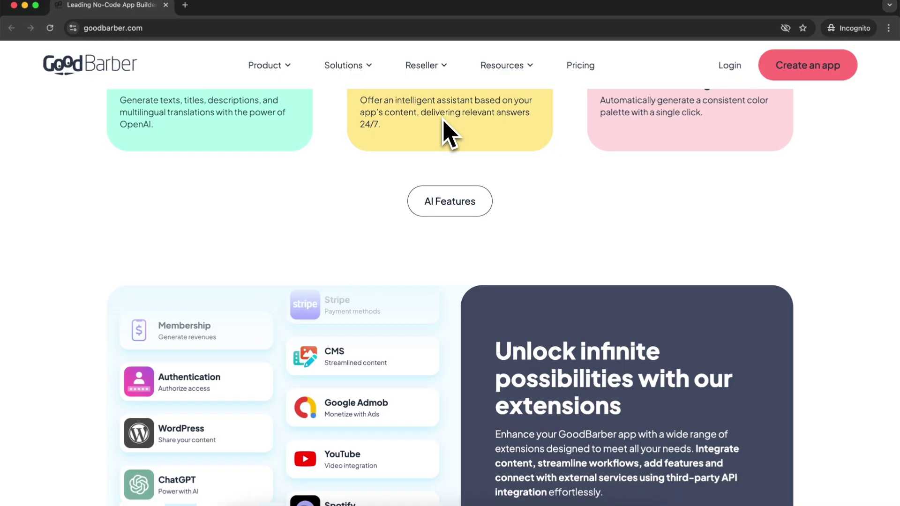
pyautogui.scroll(-1, 447, 133)
pyautogui.scroll(-1, 447, 134)
pyautogui.scroll(-1, 447, 133)
pyautogui.scroll(-1, 447, 134)
pyautogui.scroll(-1, 447, 134)
pyautogui.scroll(-1, 447, 134)
pyautogui.scroll(-2, 447, 134)
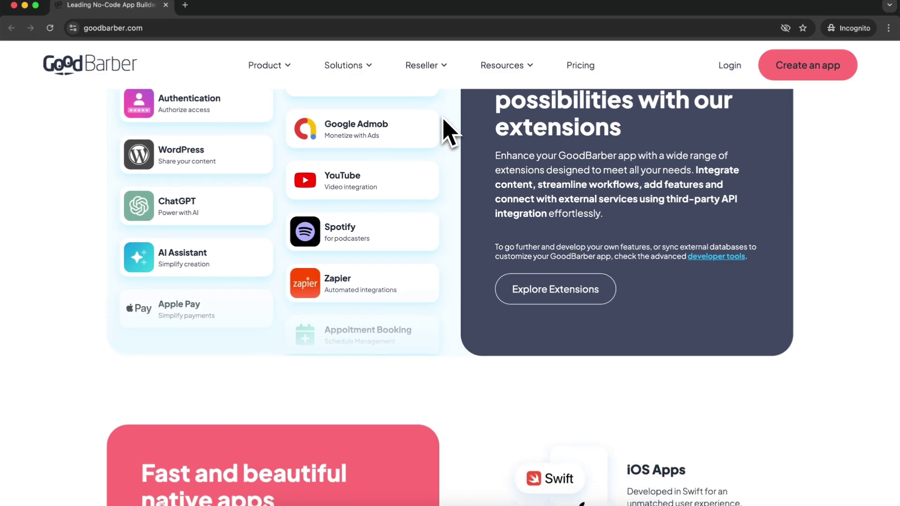
pyautogui.scroll(-1, 447, 132)
pyautogui.scroll(-1, 447, 132)
pyautogui.scroll(-1, 448, 132)
pyautogui.scroll(-1, 447, 133)
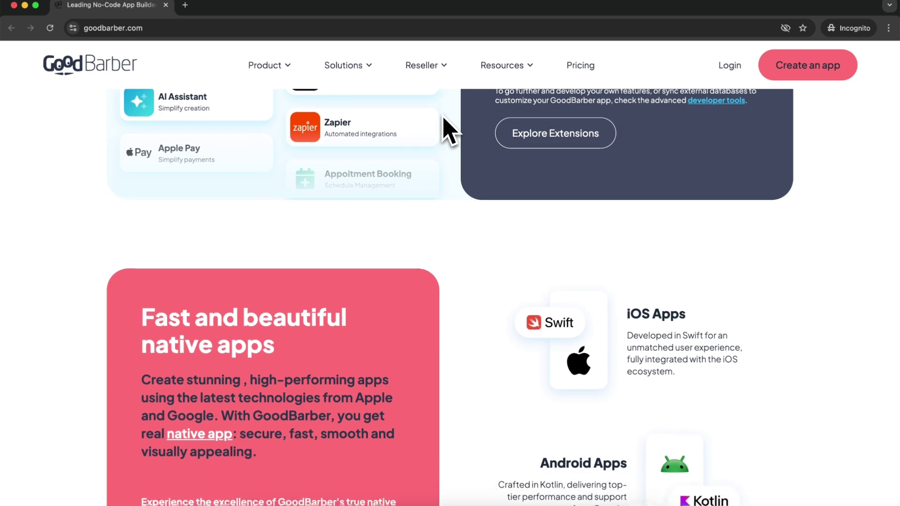
pyautogui.scroll(-1, 447, 132)
pyautogui.scroll(-1, 447, 133)
pyautogui.scroll(-1, 447, 133)
pyautogui.scroll(-1, 448, 133)
pyautogui.scroll(-1, 447, 132)
pyautogui.scroll(-1, 448, 132)
pyautogui.scroll(-1, 447, 132)
pyautogui.scroll(-1, 447, 133)
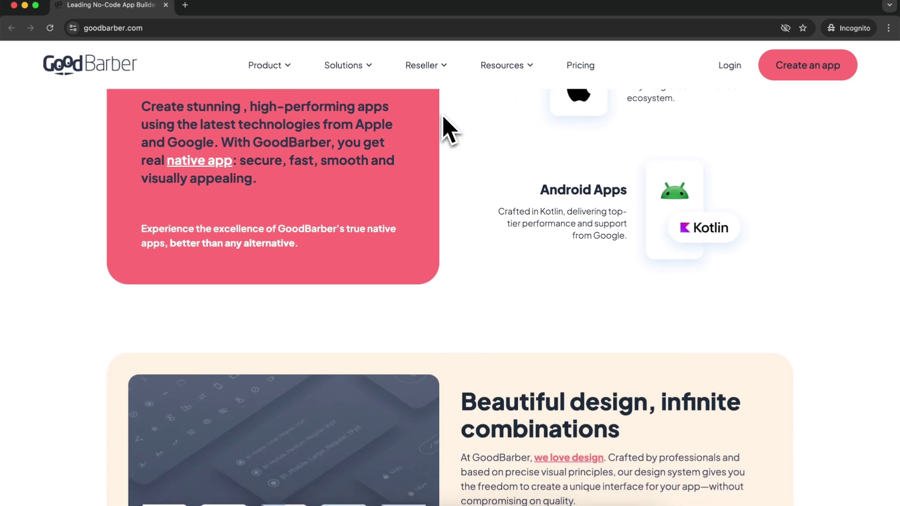
pyautogui.scroll(-1, 447, 133)
pyautogui.scroll(-1, 448, 132)
pyautogui.scroll(-1, 447, 133)
pyautogui.scroll(-1, 447, 132)
pyautogui.scroll(-1, 448, 132)
pyautogui.scroll(-1, 447, 132)
pyautogui.scroll(-1, 447, 132)
pyautogui.scroll(-1, 448, 133)
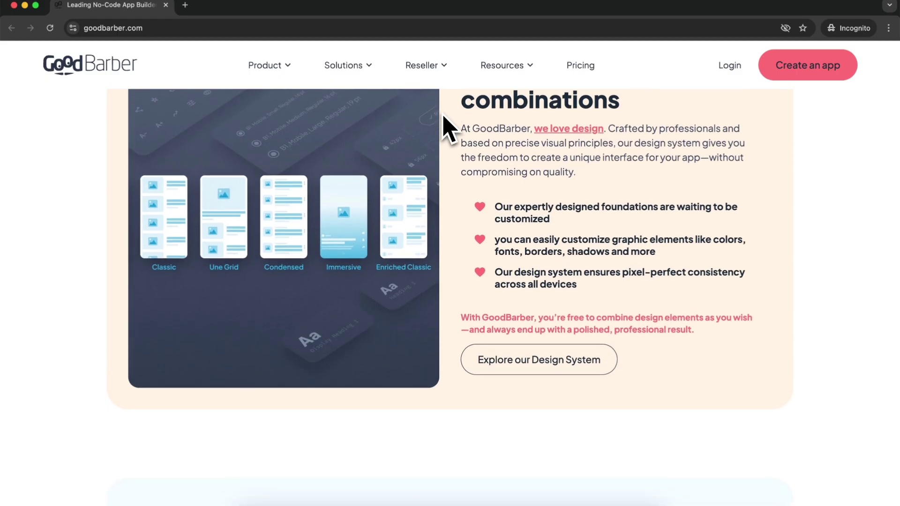
pyautogui.scroll(-1, 448, 133)
pyautogui.scroll(-1, 448, 132)
pyautogui.scroll(-1, 447, 132)
pyautogui.scroll(-1, 447, 132)
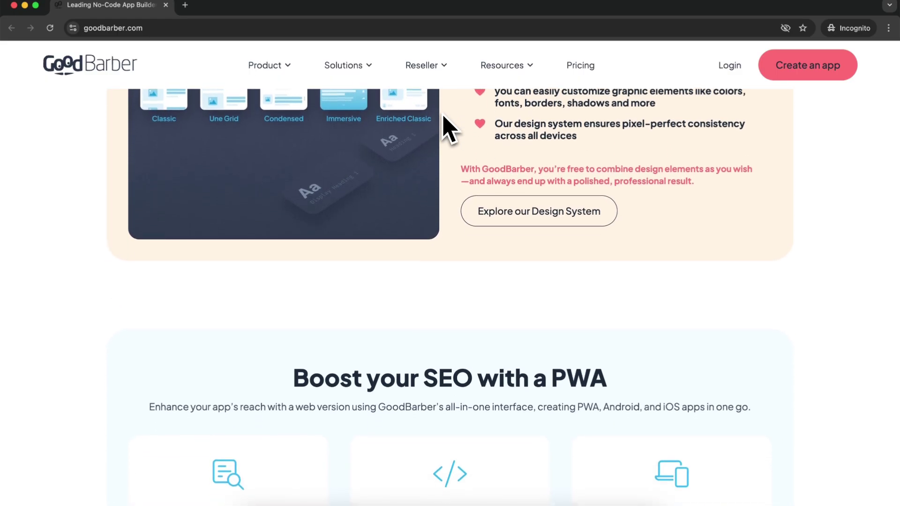
pyautogui.scroll(-1, 447, 133)
pyautogui.scroll(-1, 448, 132)
pyautogui.scroll(-1, 447, 132)
pyautogui.scroll(-1, 447, 132)
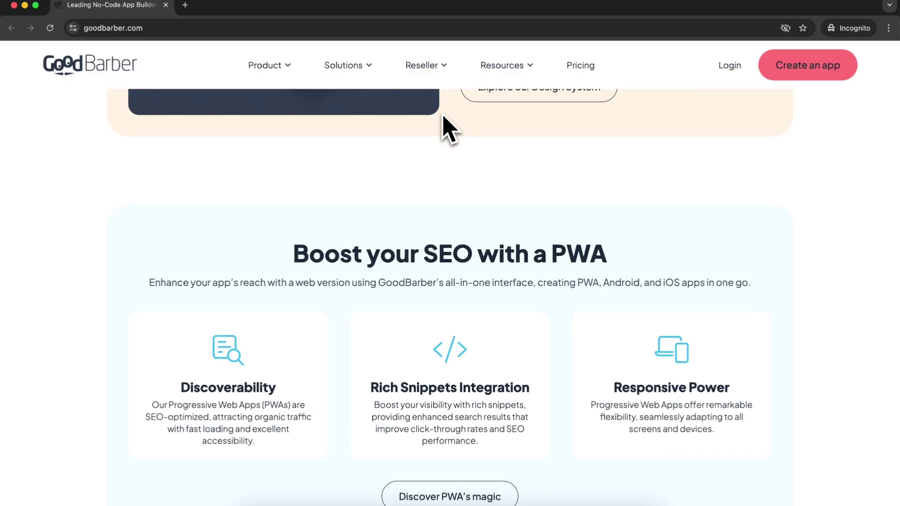
pyautogui.scroll(-1, 447, 133)
pyautogui.scroll(-1, 447, 133)
pyautogui.scroll(-1, 448, 132)
pyautogui.scroll(-1, 448, 132)
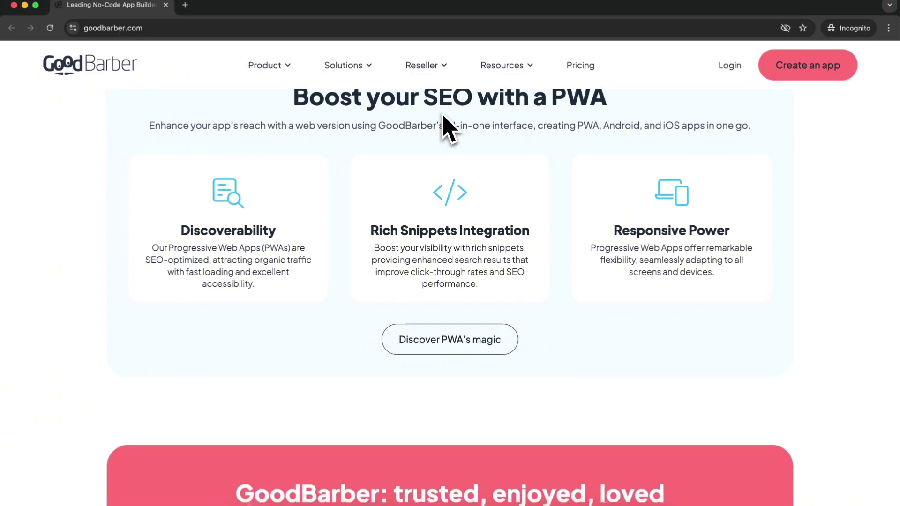
pyautogui.scroll(-1, 448, 132)
pyautogui.scroll(-1, 448, 132)
pyautogui.scroll(-1, 447, 132)
pyautogui.scroll(-1, 448, 132)
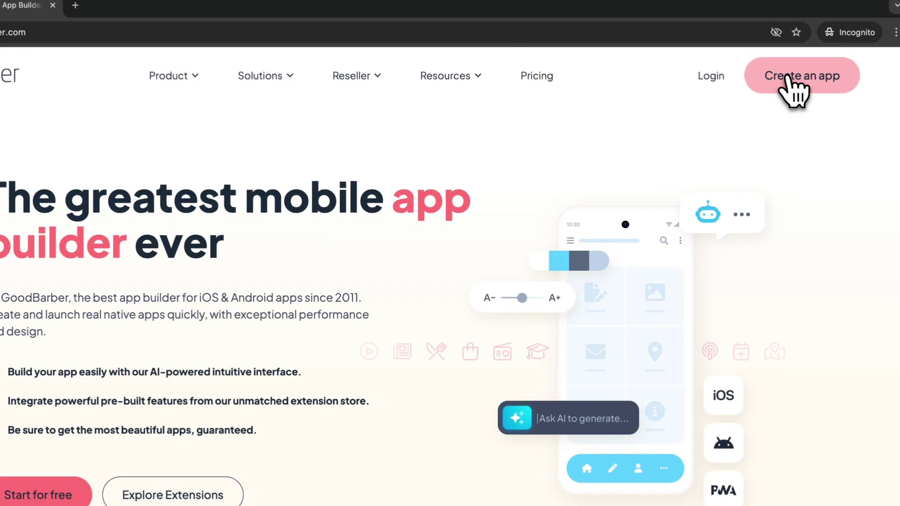
# Start a new app with the Create an app button in the site header.
pyautogui.click(795, 90)
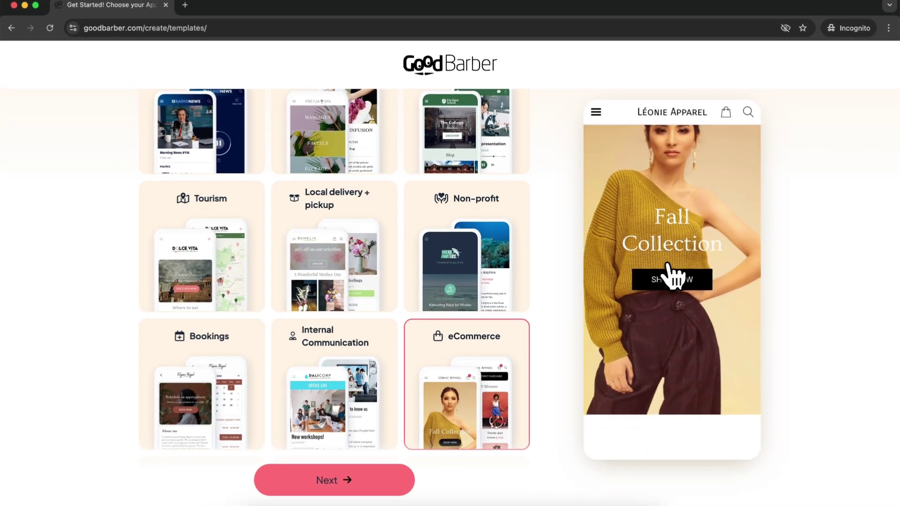
pyautogui.scroll(-3, 668, 274)
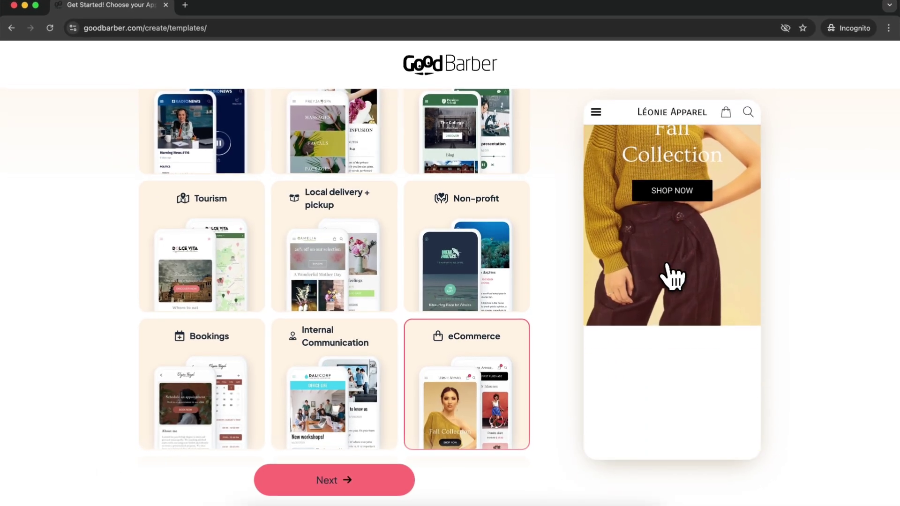
pyautogui.scroll(-2, 671, 277)
pyautogui.scroll(-2, 672, 277)
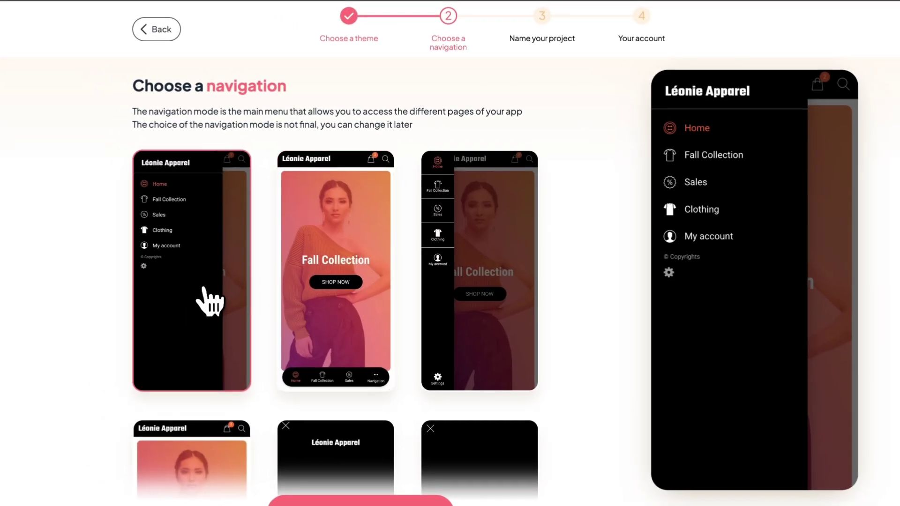
# Compare the bottom-tab and icon-sidebar navigation layouts.
pyautogui.click(304, 285)
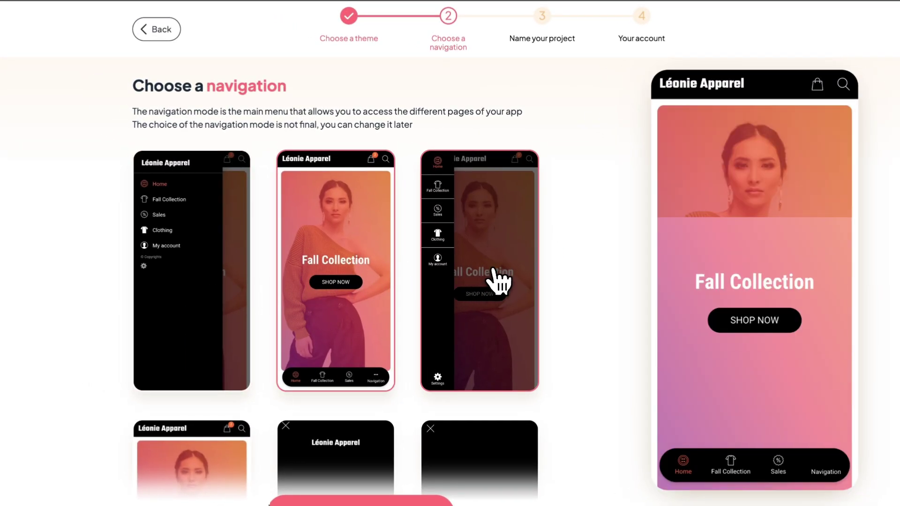
pyautogui.click(498, 281)
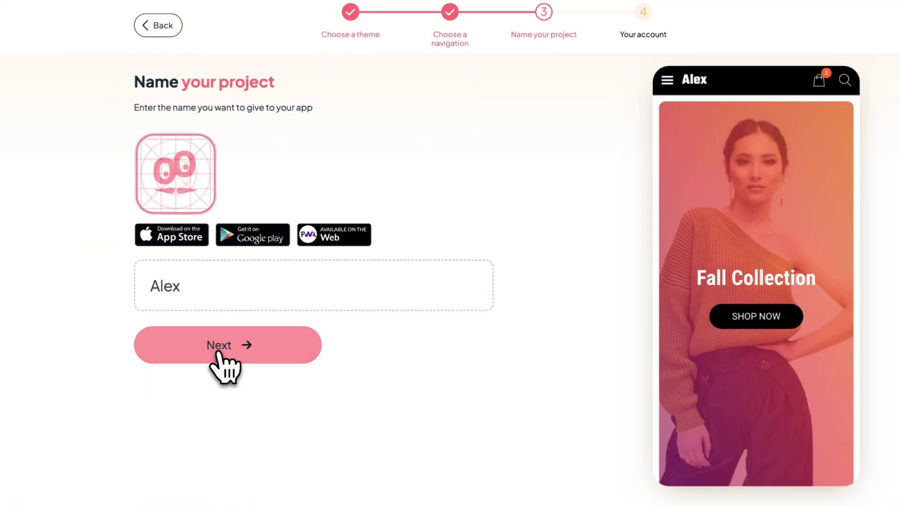
# Confirm the app name Alex and begin entering the account email.
pyautogui.click(219, 348)
pyautogui.click(389, 302)
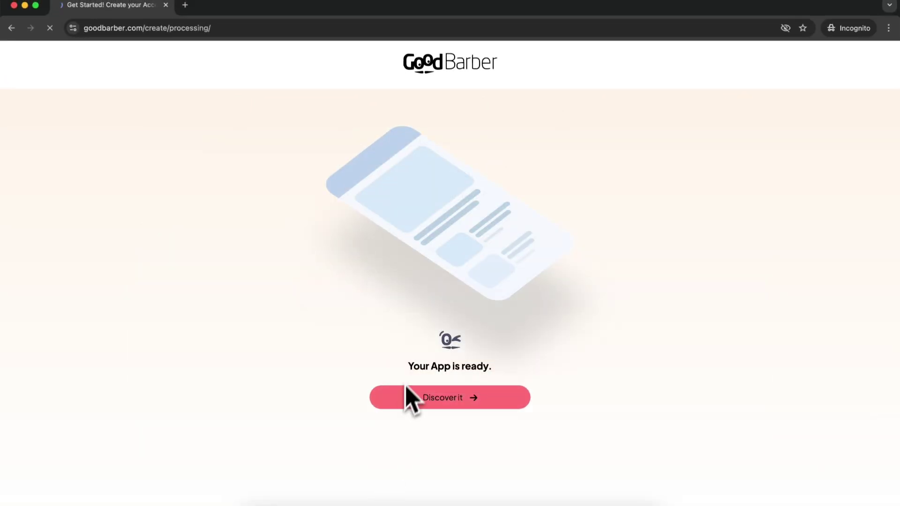
# Enter the new Alex app's backoffice and dismiss the welcome message.
pyautogui.click(442, 401)
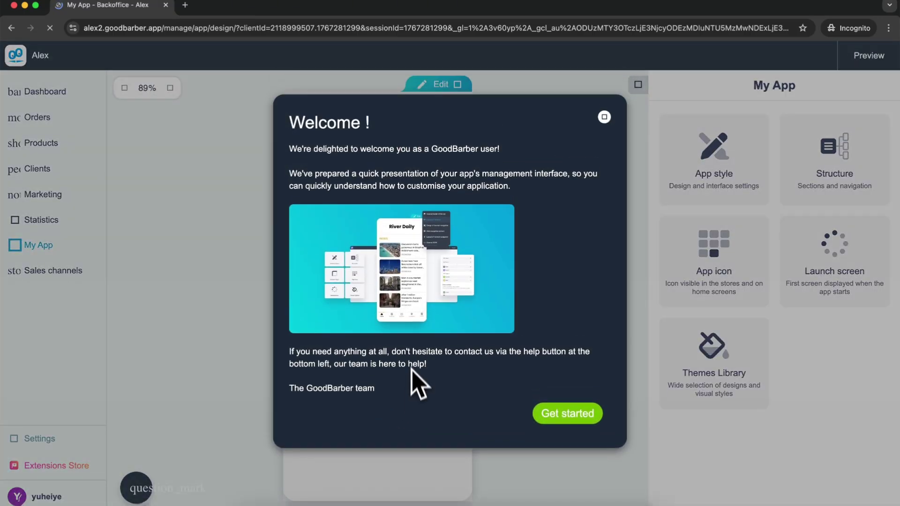
pyautogui.click(604, 117)
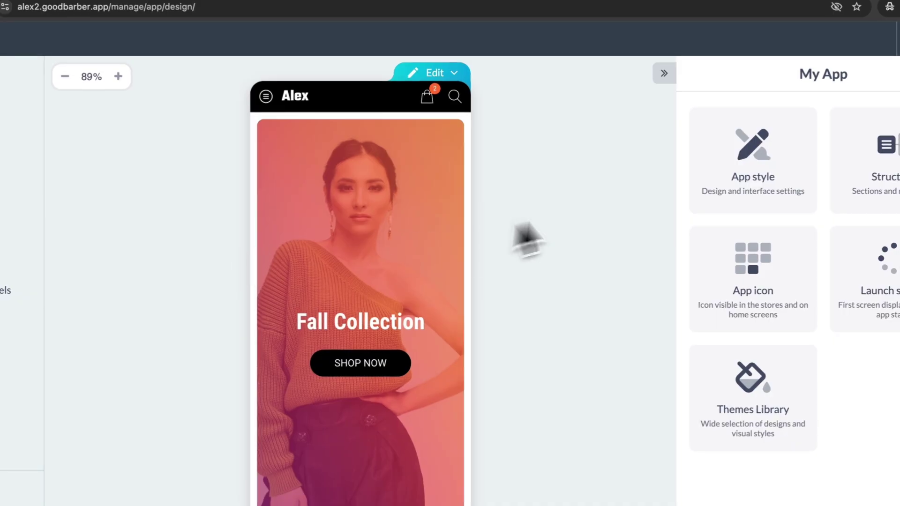
# Review the Buttons style settings under App style, then return to the overview.
pyautogui.click(723, 171)
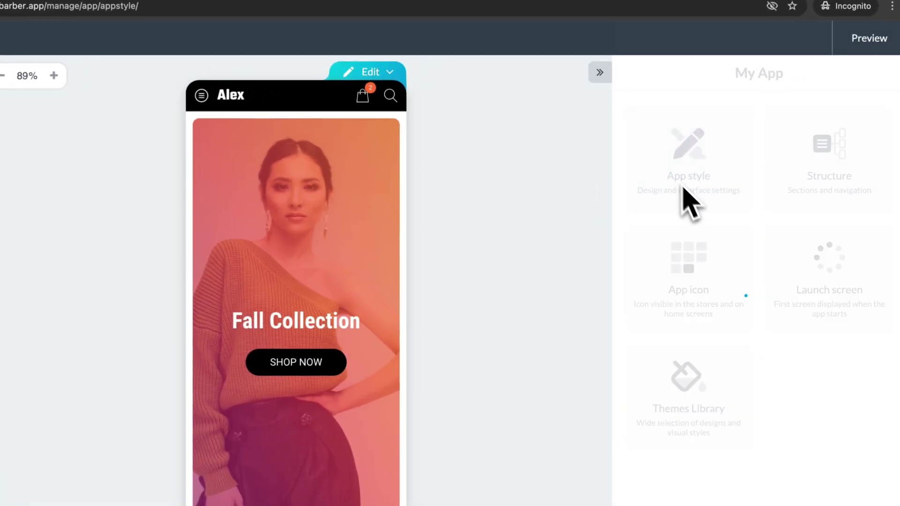
pyautogui.scroll(-2, 719, 221)
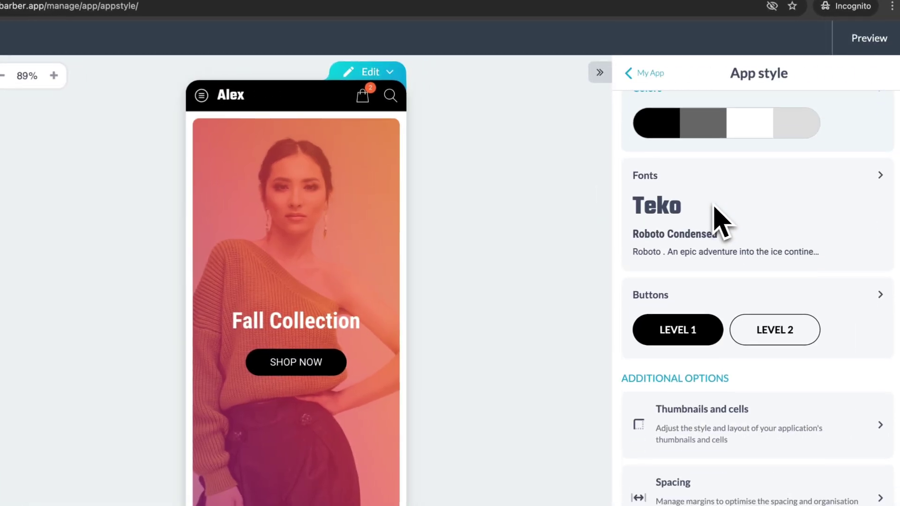
pyautogui.scroll(-2, 717, 211)
pyautogui.scroll(-3, 717, 214)
pyautogui.click(774, 176)
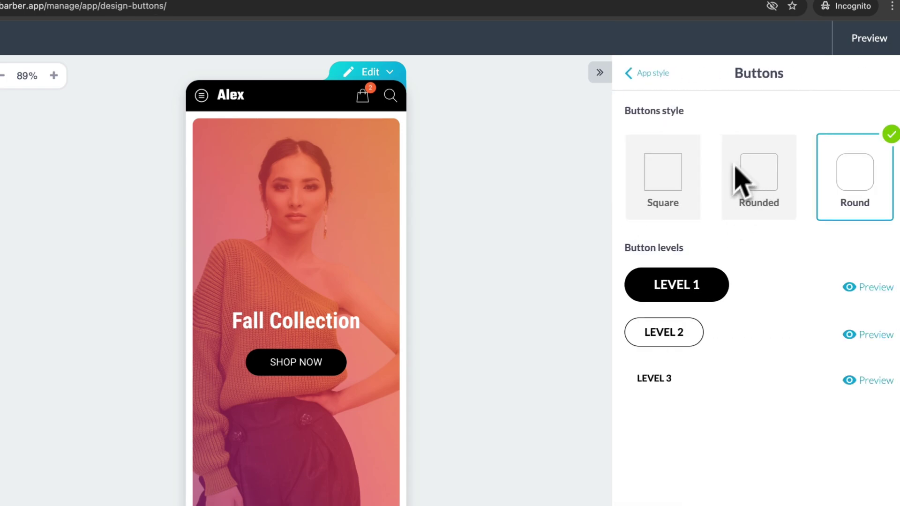
pyautogui.click(642, 79)
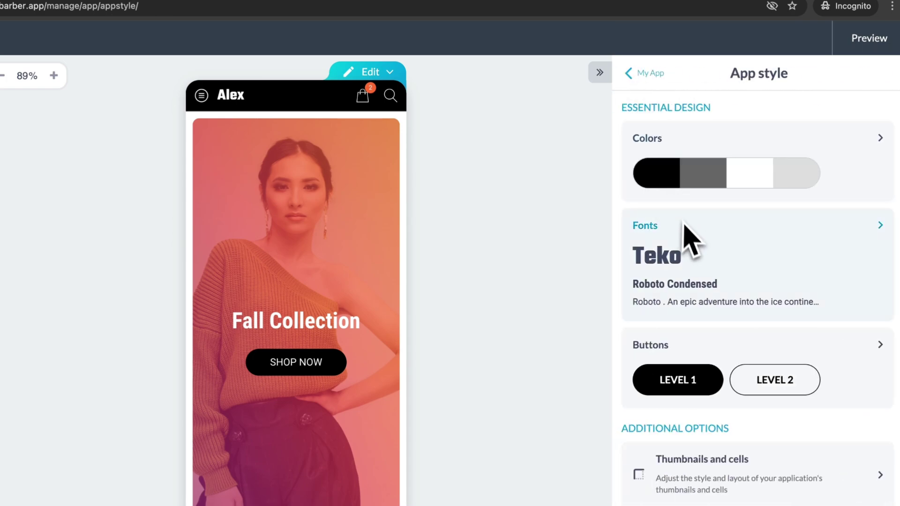
pyautogui.scroll(-3, 689, 239)
pyautogui.scroll(-1, 691, 242)
pyautogui.scroll(4, 689, 243)
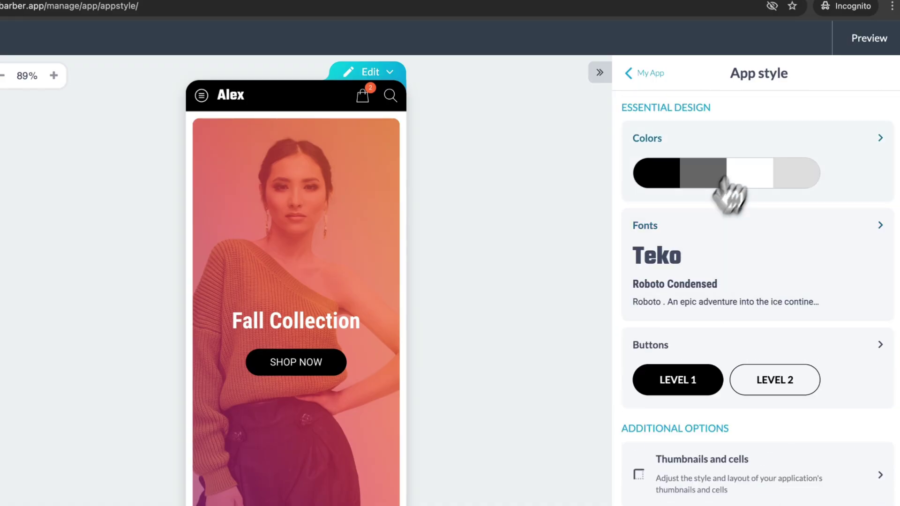
# Generate a Magic palette in Colors and apply the Metek colour theme.
pyautogui.click(737, 182)
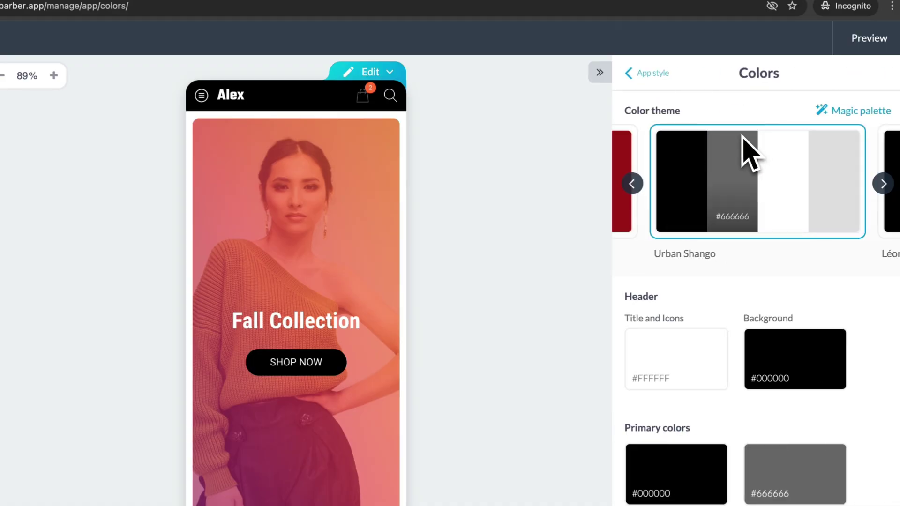
pyautogui.click(835, 112)
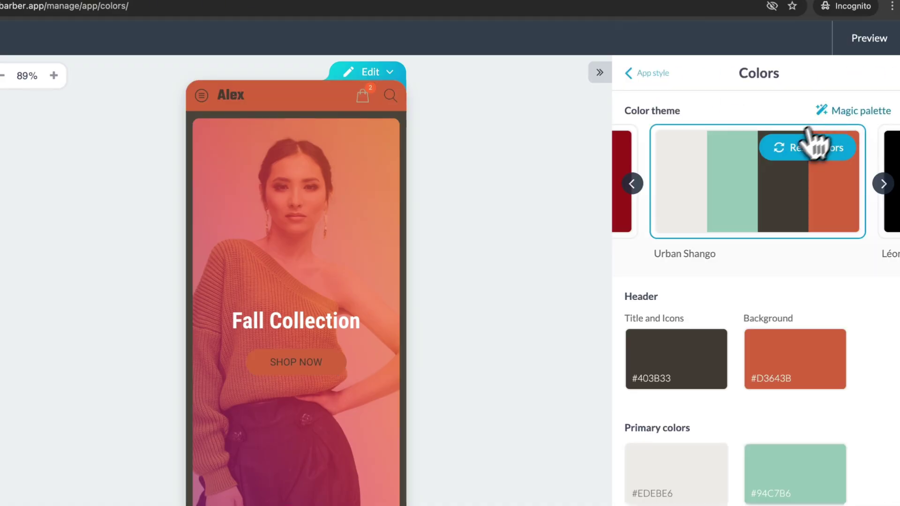
pyautogui.hscroll(5, 769, 195)
pyautogui.hscroll(5, 774, 195)
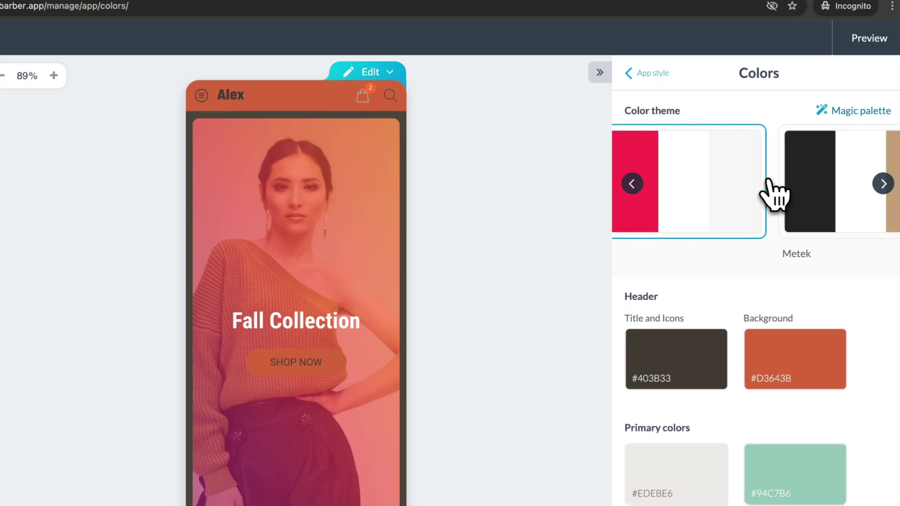
pyautogui.click(778, 193)
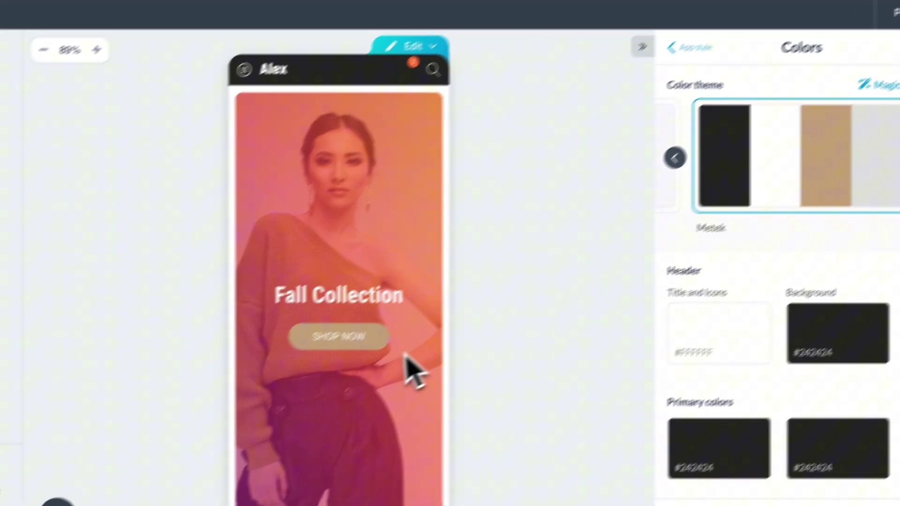
pyautogui.scroll(-5, 393, 372)
pyautogui.scroll(-3, 394, 368)
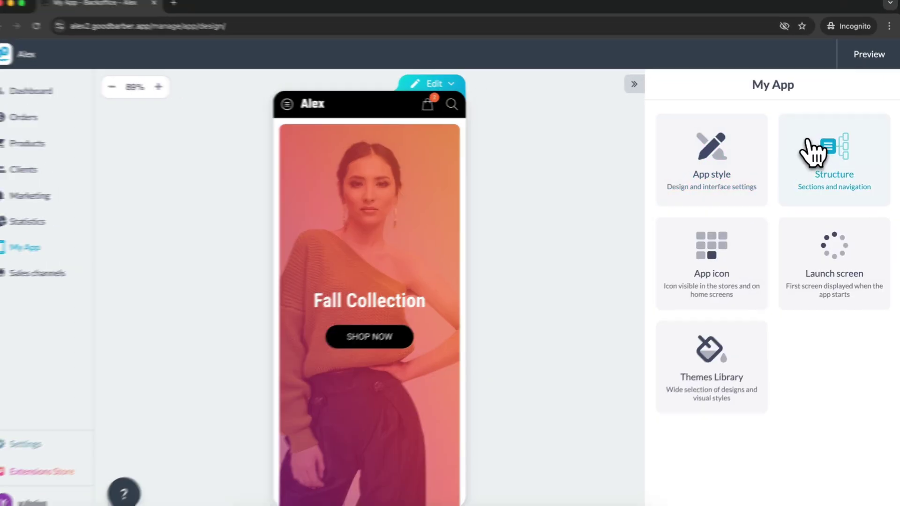
# Try Medium and Large header heights, keep Small, and move Clothing below My account.
pyautogui.click(814, 150)
pyautogui.click(689, 184)
pyautogui.click(745, 181)
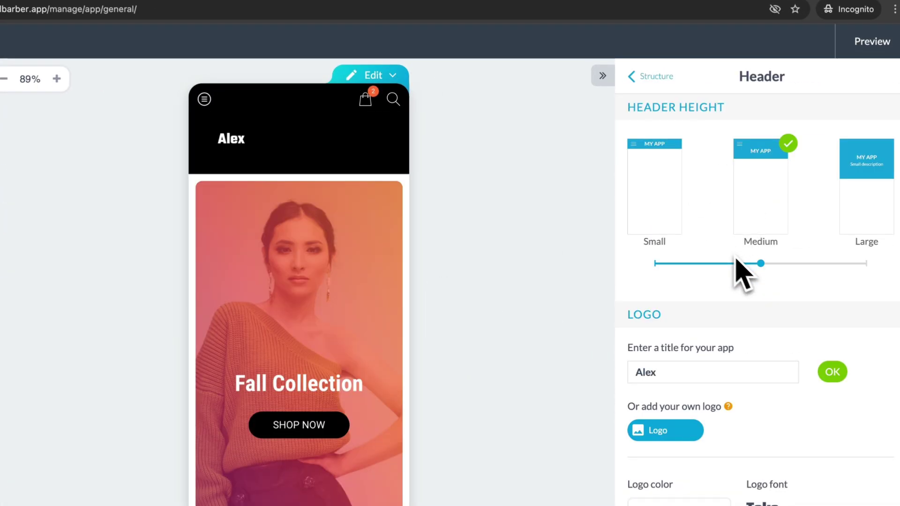
pyautogui.click(866, 201)
pyautogui.click(658, 201)
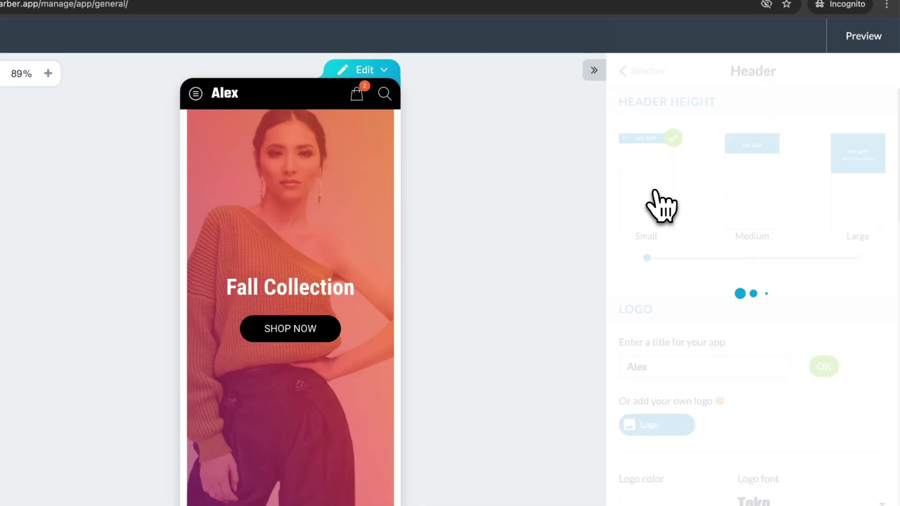
pyautogui.scroll(-2, 661, 373)
pyautogui.scroll(2, 647, 211)
pyautogui.click(643, 71)
pyautogui.scroll(-3, 706, 246)
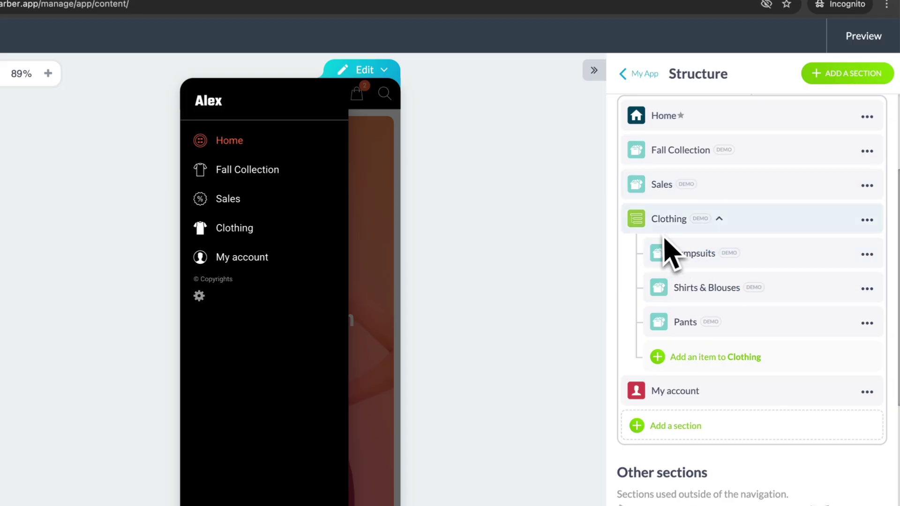
pyautogui.moveTo(661, 225)
pyautogui.mouseDown()
pyautogui.moveTo(659, 185)
pyautogui.moveTo(709, 252)
pyautogui.mouseUp()
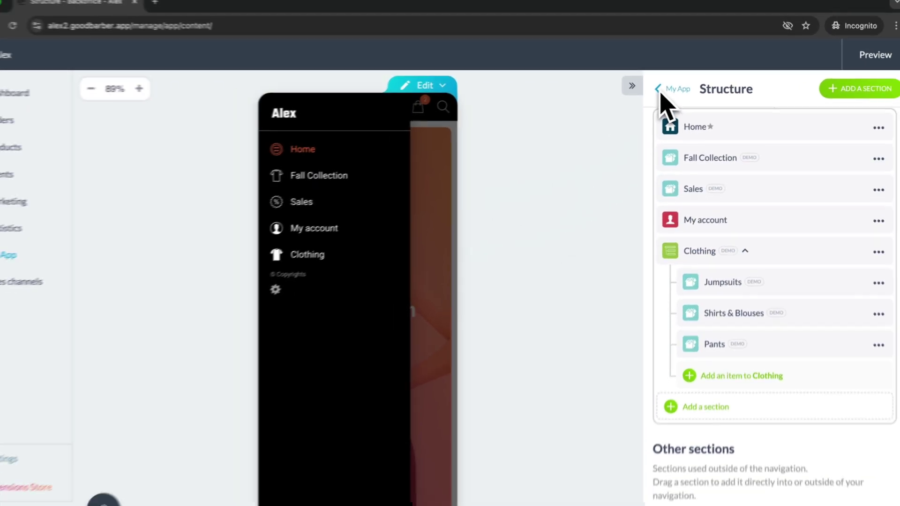
pyautogui.scroll(-1, 657, 387)
pyautogui.scroll(-4, 653, 387)
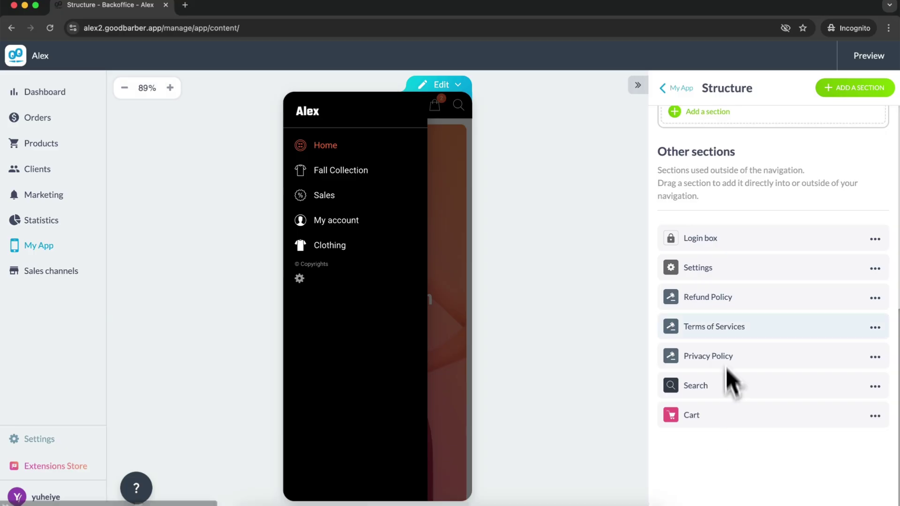
pyautogui.scroll(2, 732, 362)
pyautogui.scroll(3, 727, 345)
pyautogui.click(681, 89)
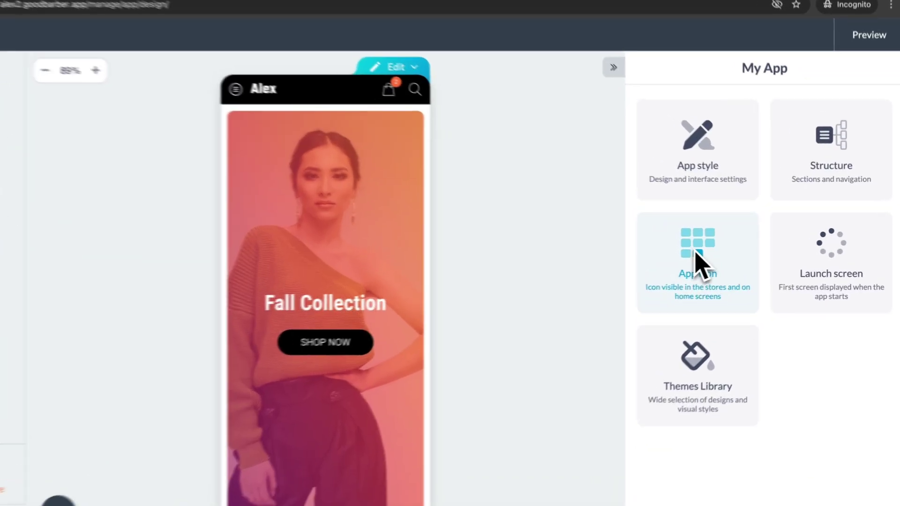
pyautogui.click(714, 259)
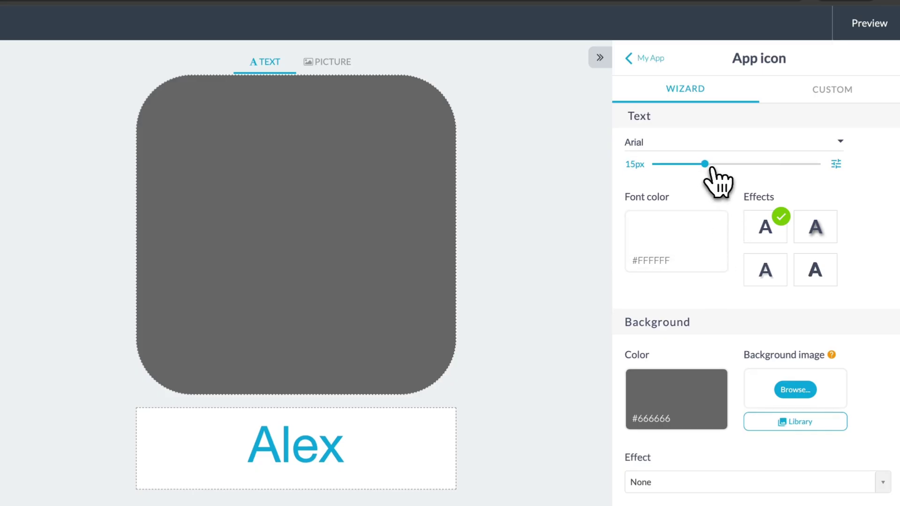
pyautogui.click(837, 95)
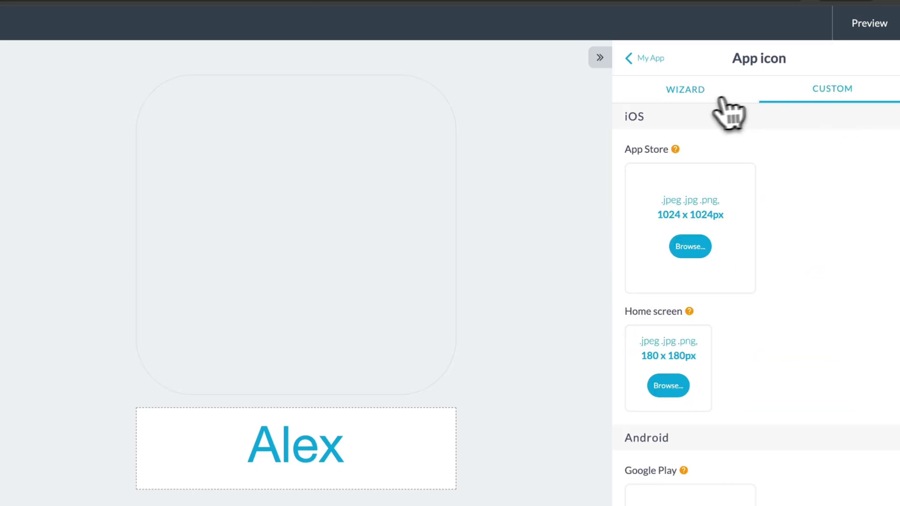
pyautogui.click(696, 99)
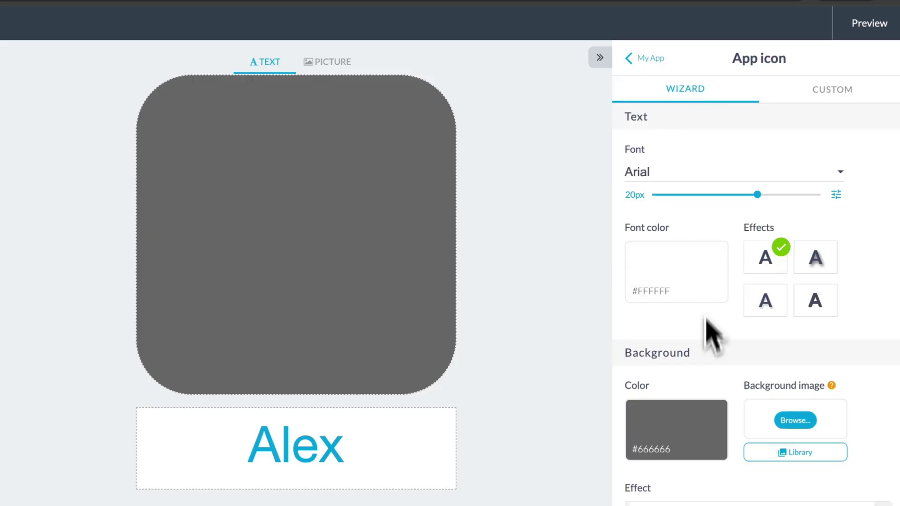
pyautogui.scroll(-2, 703, 387)
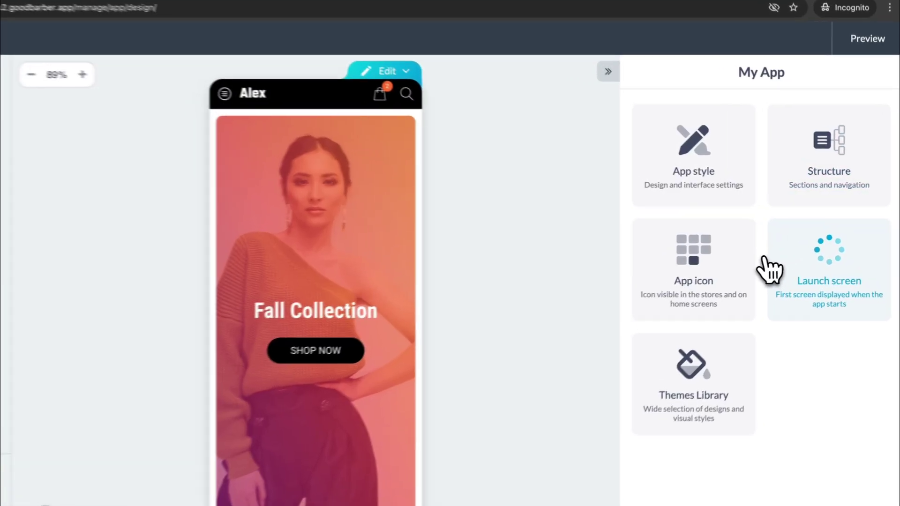
pyautogui.click(828, 247)
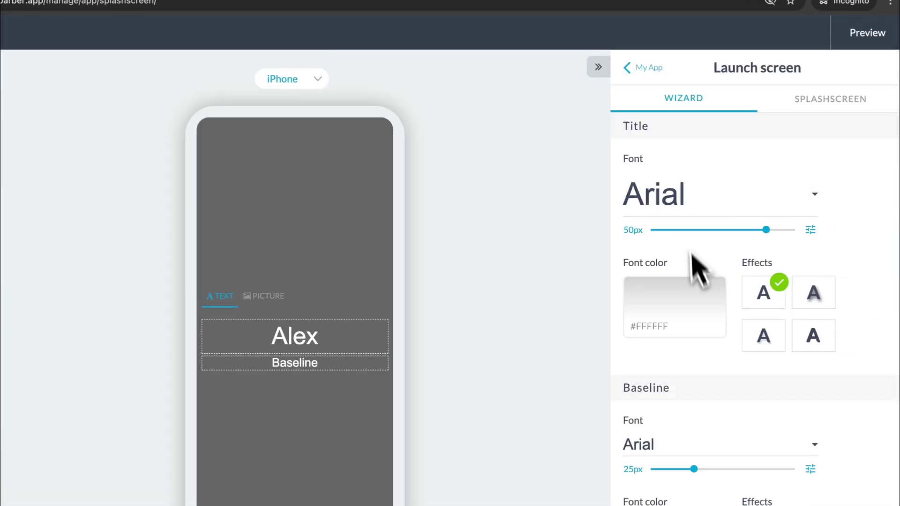
pyautogui.click(820, 105)
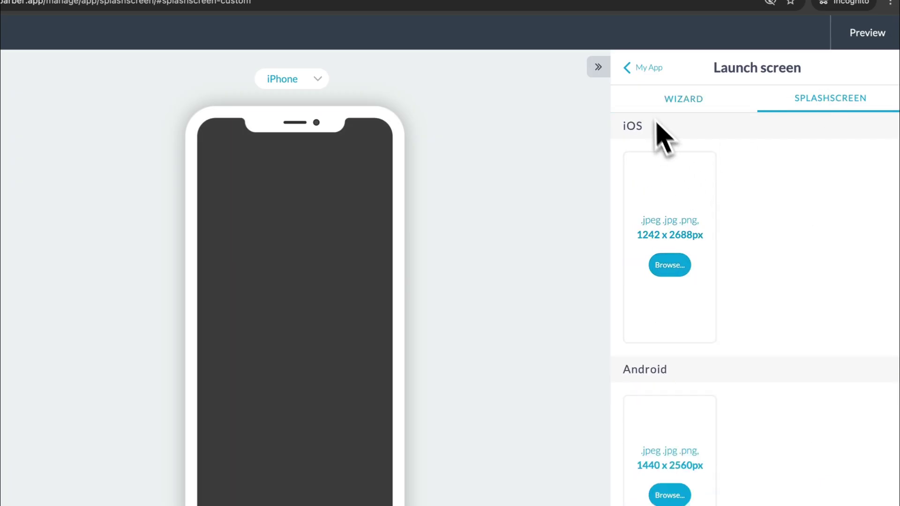
# Apply the Léonie theme from the Themes Library.
pyautogui.click(639, 70)
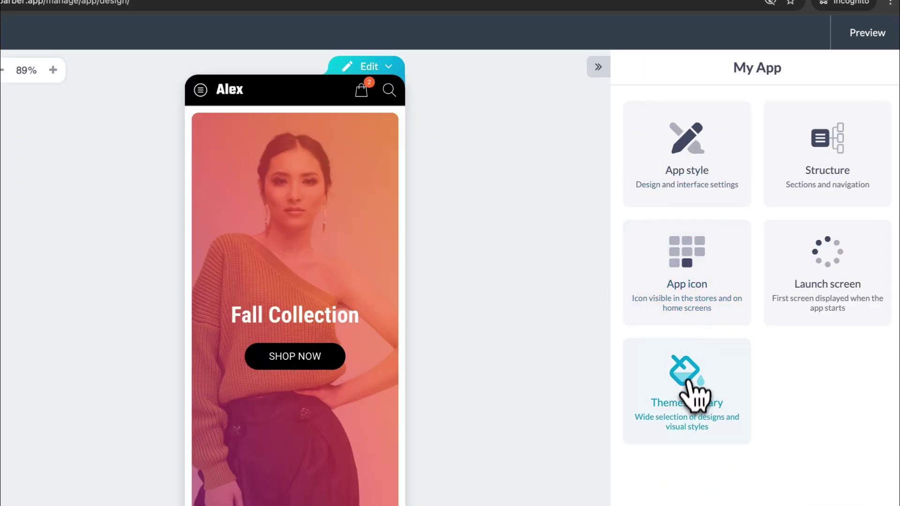
pyautogui.click(696, 398)
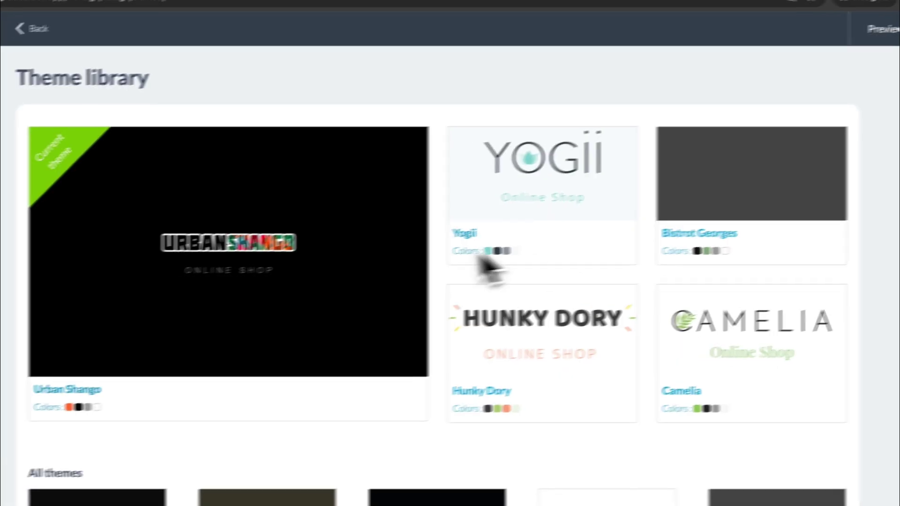
pyautogui.scroll(-2, 385, 218)
pyautogui.scroll(-2, 372, 246)
pyautogui.scroll(-2, 371, 245)
pyautogui.scroll(-1, 381, 253)
pyautogui.scroll(-2, 398, 290)
pyautogui.scroll(-3, 426, 321)
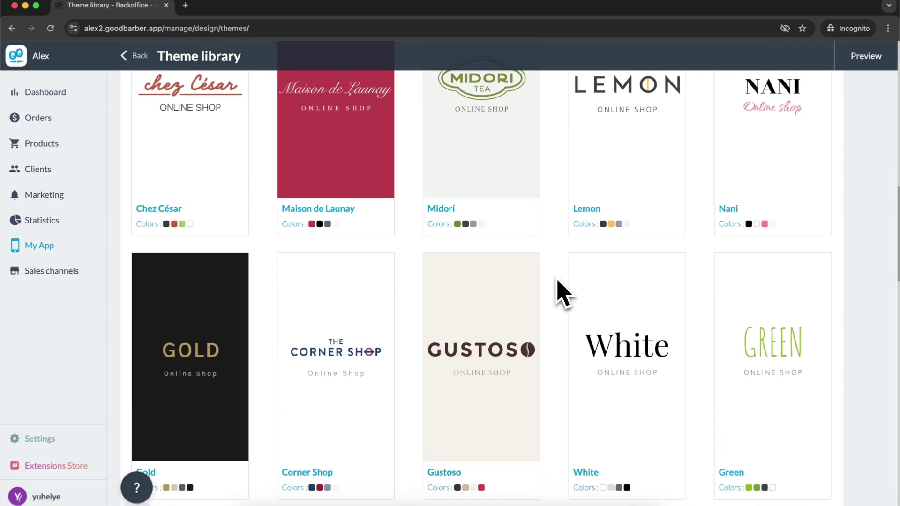
pyautogui.scroll(-5, 556, 290)
pyautogui.click(633, 284)
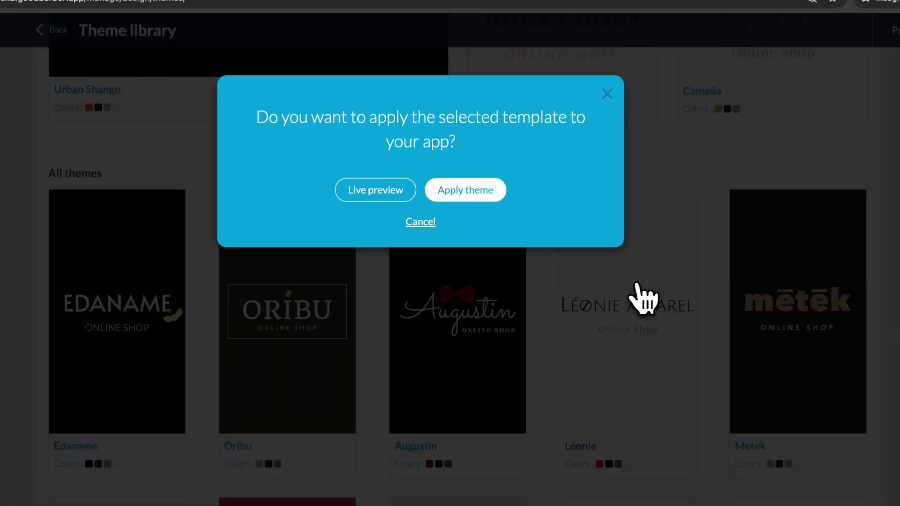
pyautogui.click(466, 199)
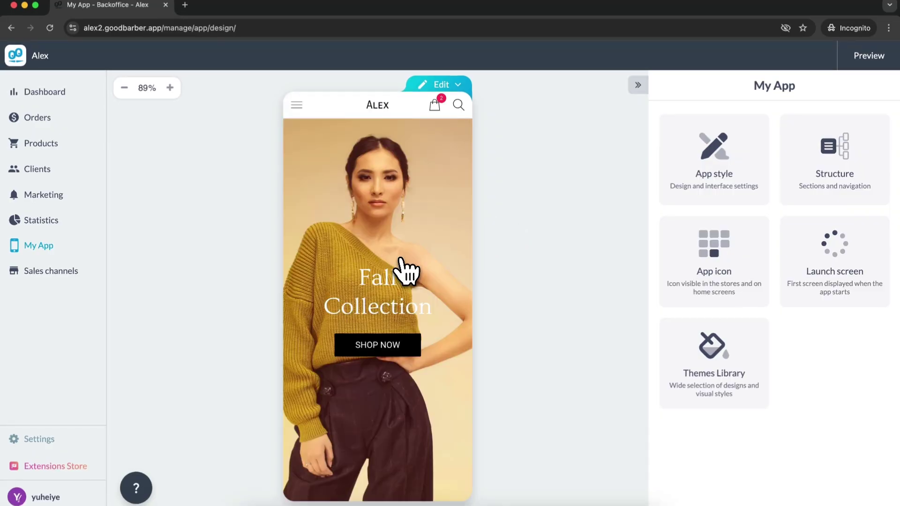
pyautogui.scroll(-1, 399, 292)
pyautogui.scroll(-3, 398, 292)
pyautogui.scroll(-2, 398, 292)
pyautogui.scroll(-3, 398, 292)
pyautogui.scroll(-3, 398, 292)
pyautogui.scroll(-1, 398, 292)
pyautogui.scroll(-2, 399, 292)
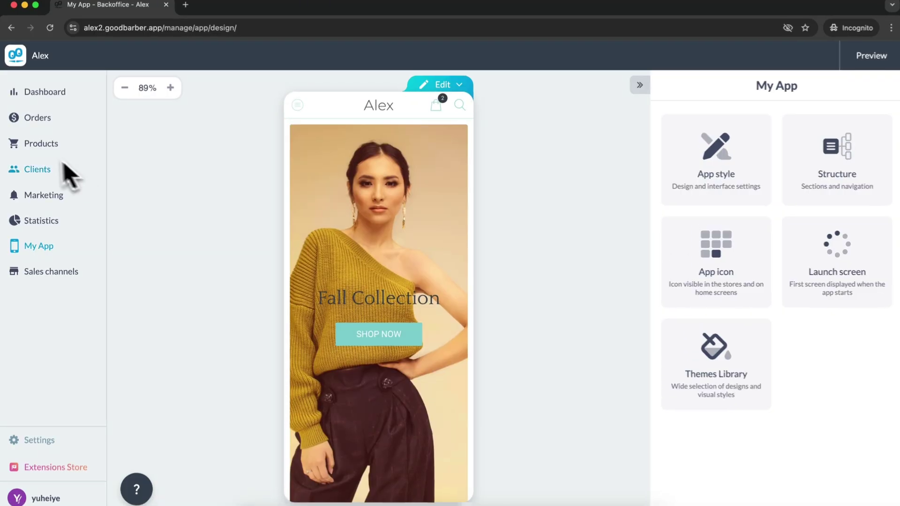
# Add a product with a library photo, save it as a draft, and view all products.
pyautogui.click(37, 149)
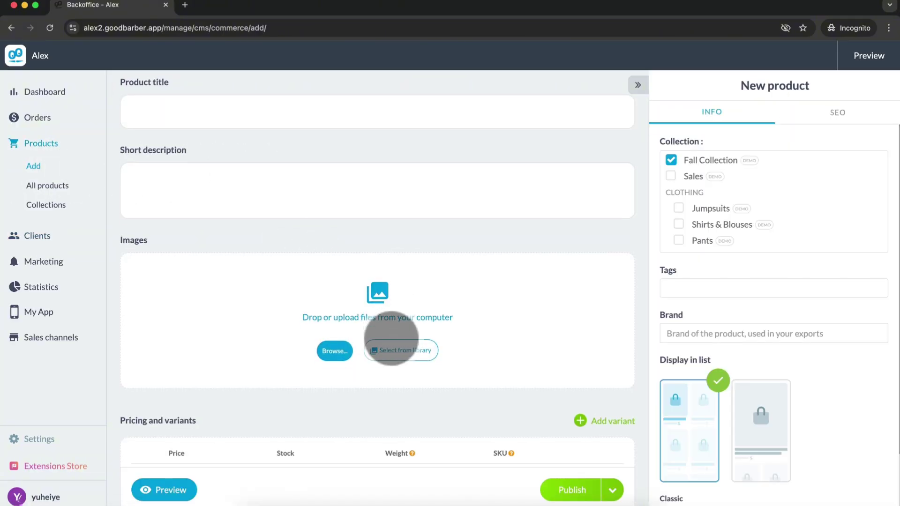
pyautogui.scroll(-3, 392, 281)
pyautogui.scroll(3, 390, 338)
pyautogui.click(394, 356)
pyautogui.scroll(-2, 262, 291)
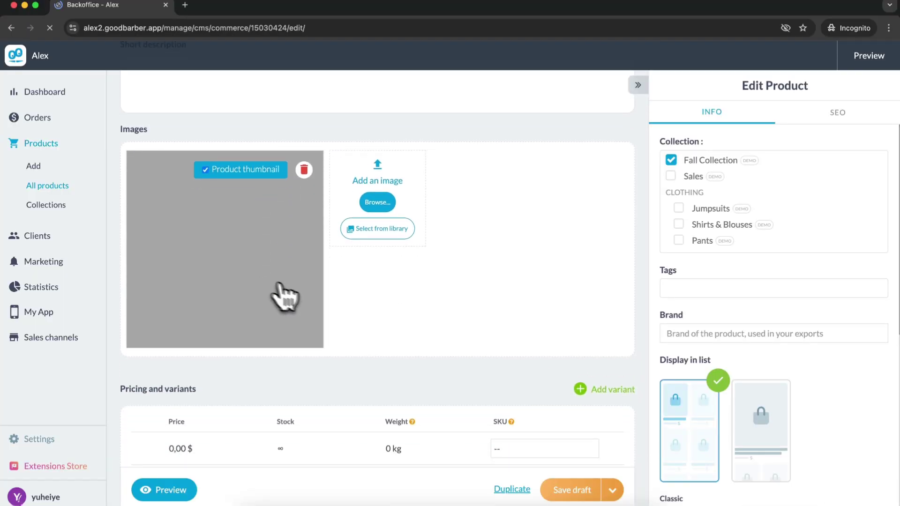
pyautogui.scroll(-3, 297, 302)
pyautogui.scroll(-3, 311, 311)
pyautogui.scroll(-2, 311, 312)
pyautogui.scroll(5, 311, 281)
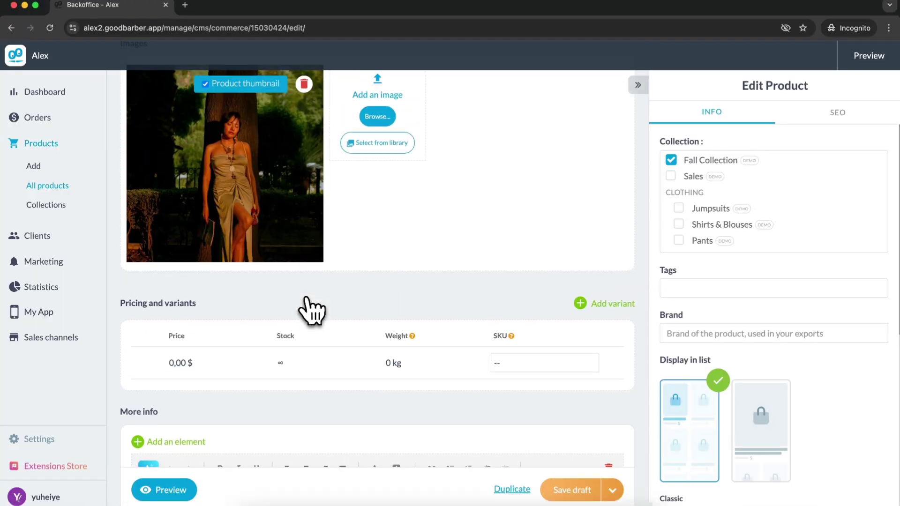
pyautogui.scroll(2, 311, 311)
pyautogui.scroll(-7, 324, 313)
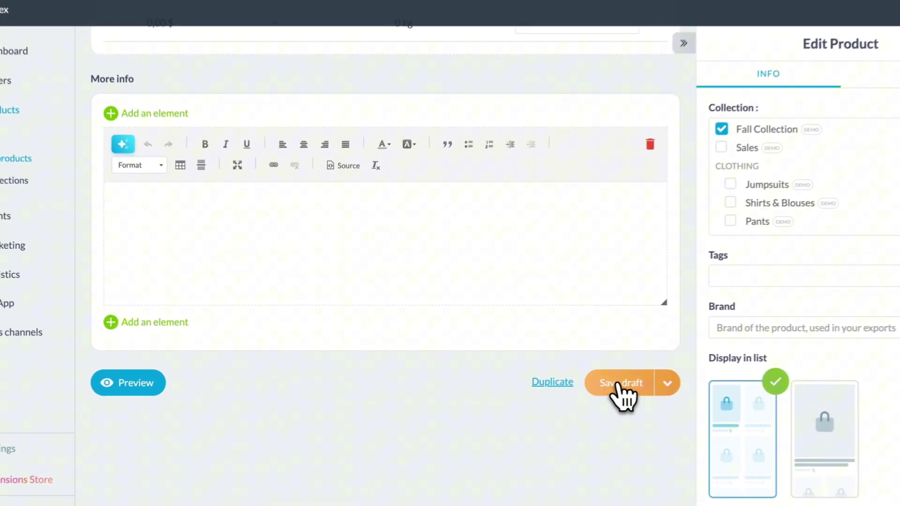
pyautogui.click(582, 386)
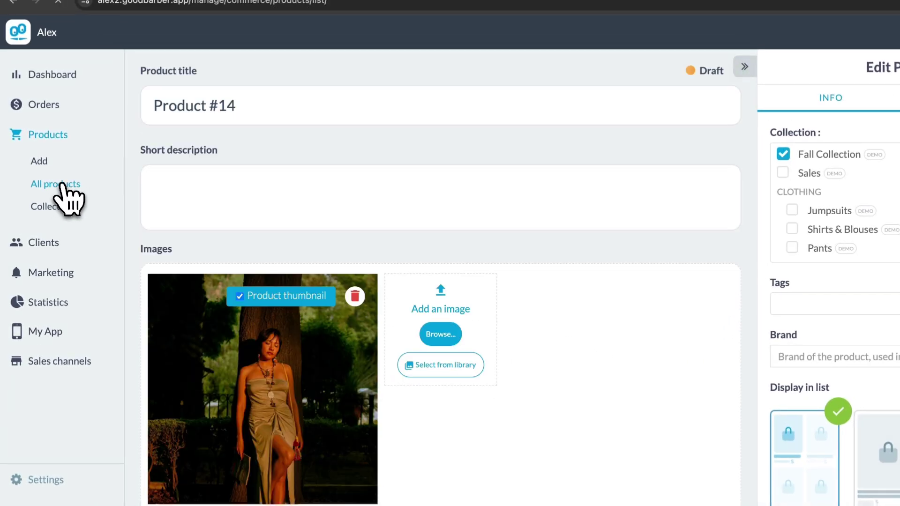
pyautogui.click(68, 200)
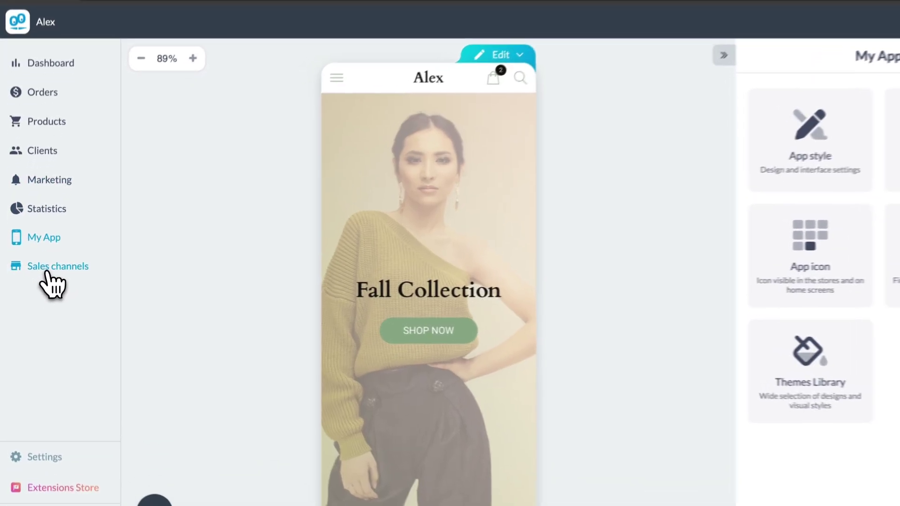
# Expand Sales channels to list PWA, Android App and iOS App.
pyautogui.click(49, 273)
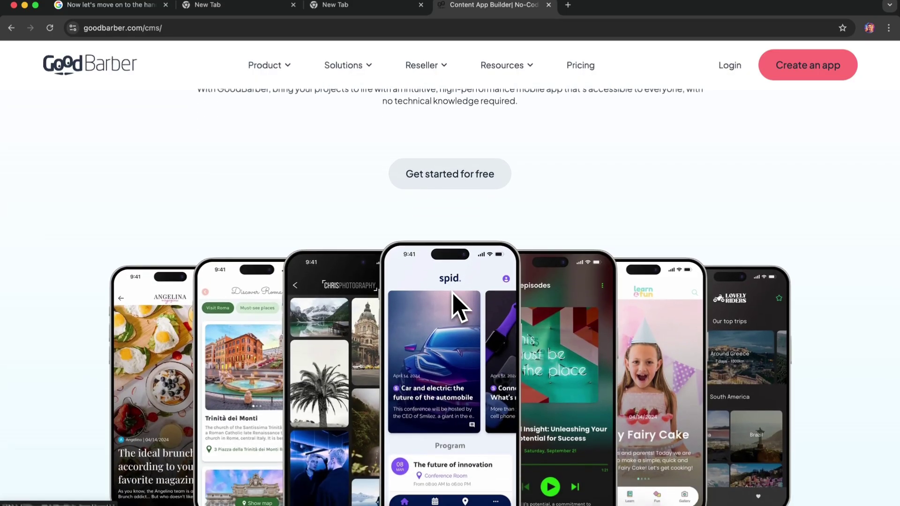
pyautogui.scroll(-2, 453, 306)
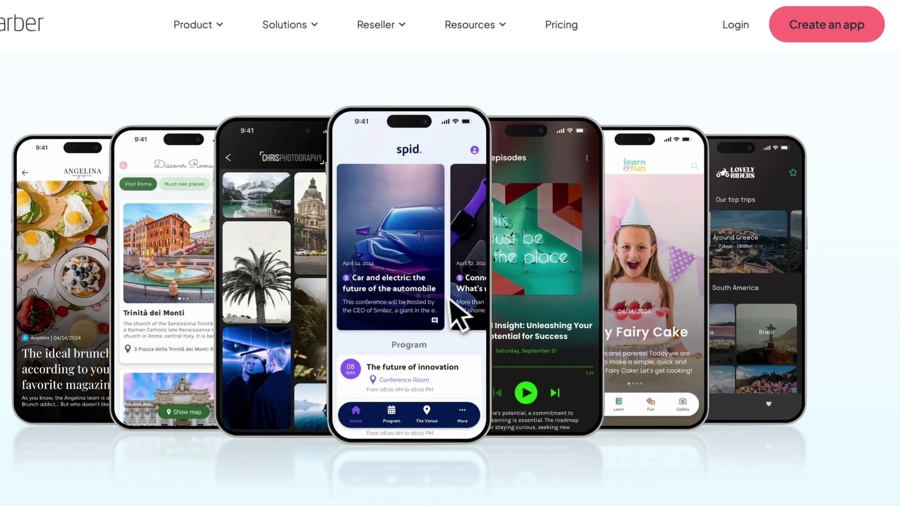
pyautogui.scroll(-3, 398, 342)
pyautogui.scroll(-2, 398, 342)
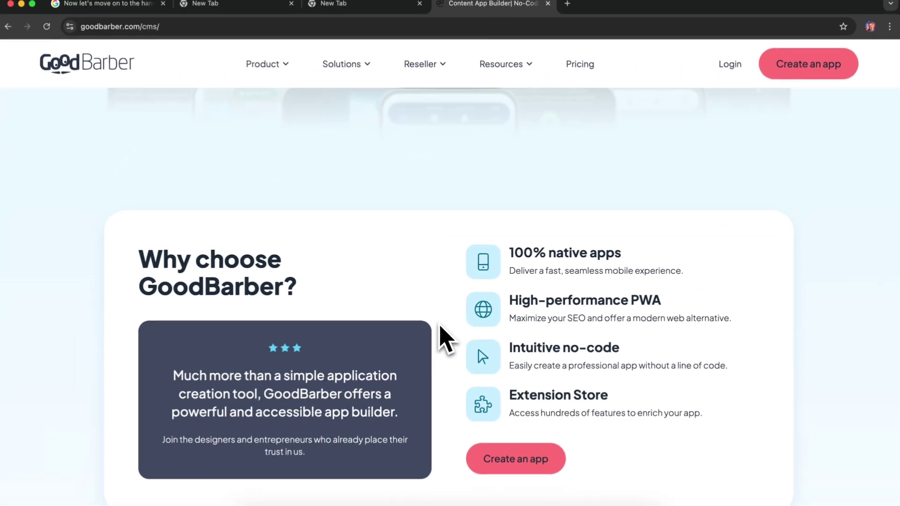
pyautogui.scroll(-5, 448, 339)
pyautogui.scroll(-1, 447, 339)
pyautogui.scroll(-1, 447, 339)
pyautogui.scroll(-1, 447, 340)
pyautogui.scroll(-1, 440, 324)
pyautogui.scroll(-2, 440, 324)
pyautogui.scroll(-1, 441, 324)
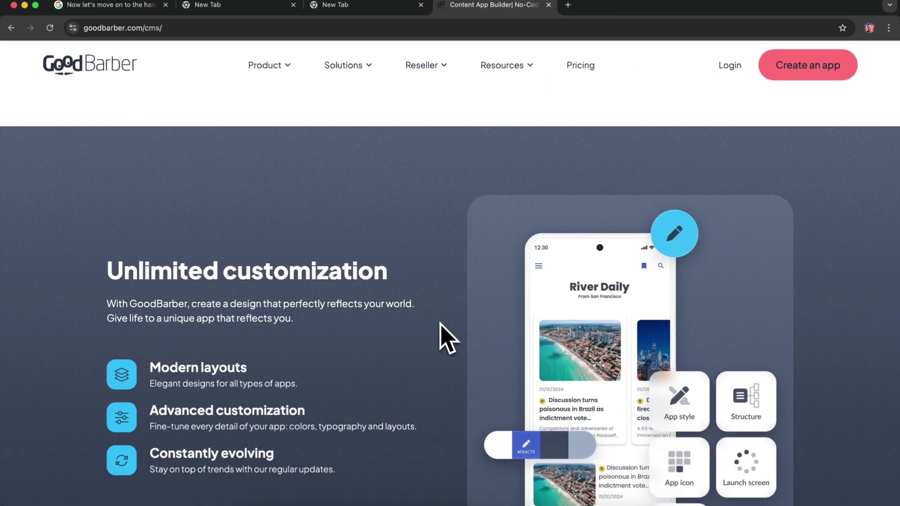